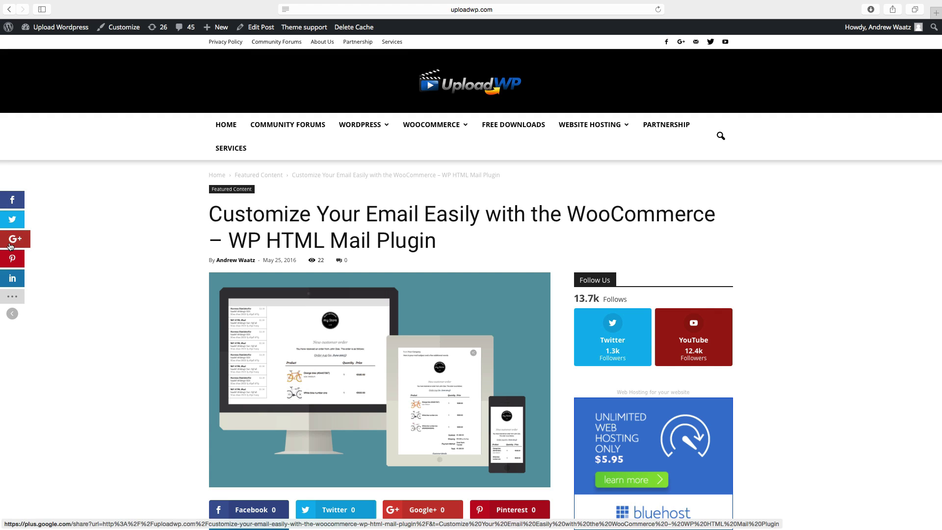
View the full share networks list, then close it and the Share This popup.
click(9, 298)
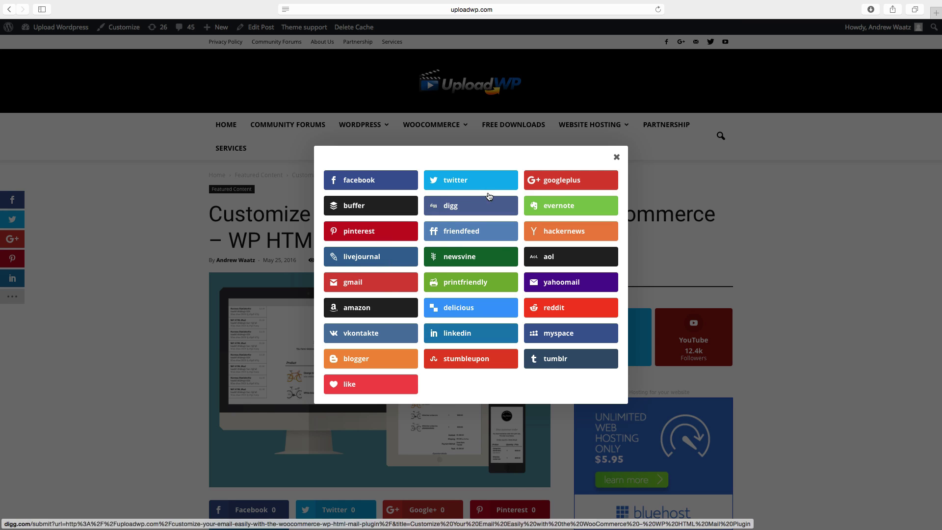
click(615, 158)
scroll(434, 240, down, 5)
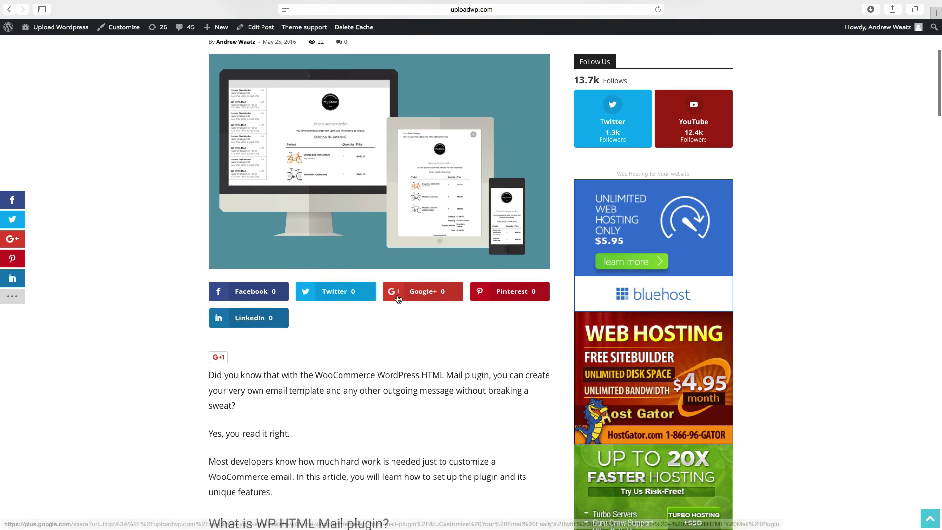
scroll(337, 338, down, 12)
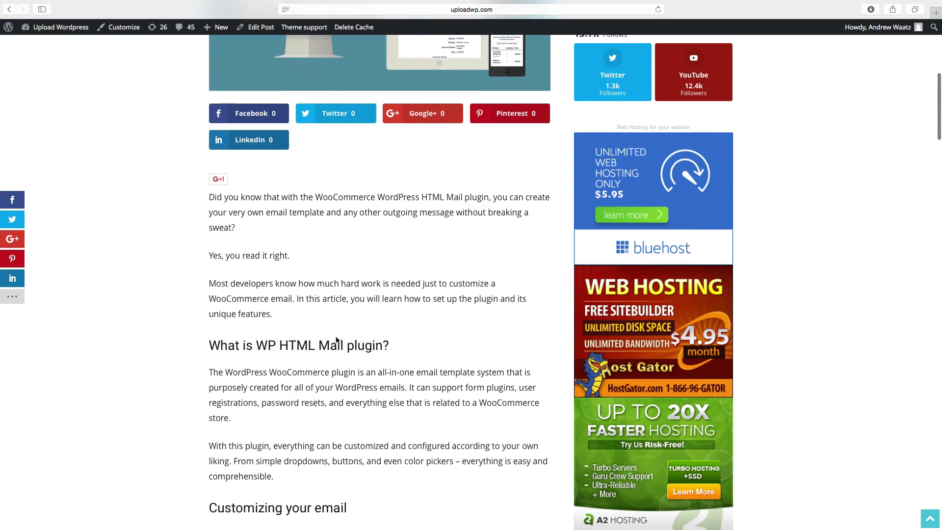
scroll(335, 341, down, 6)
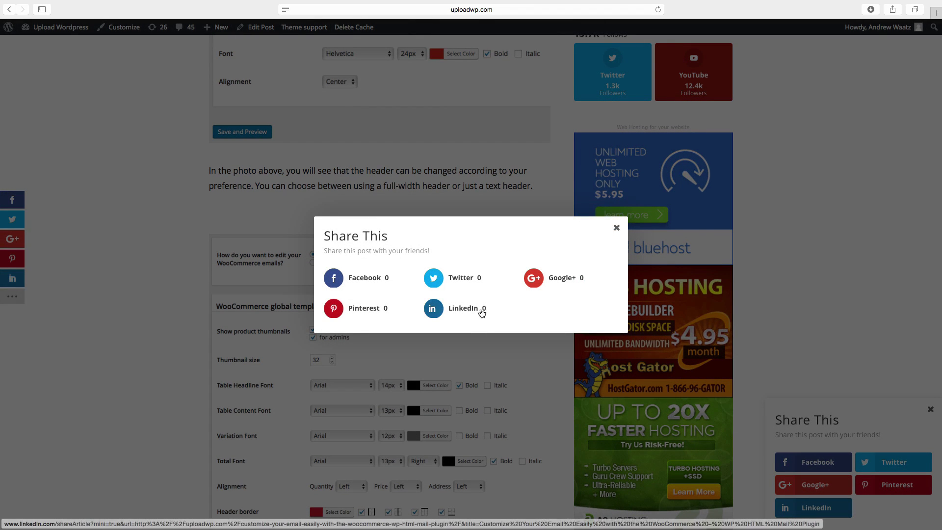
click(616, 228)
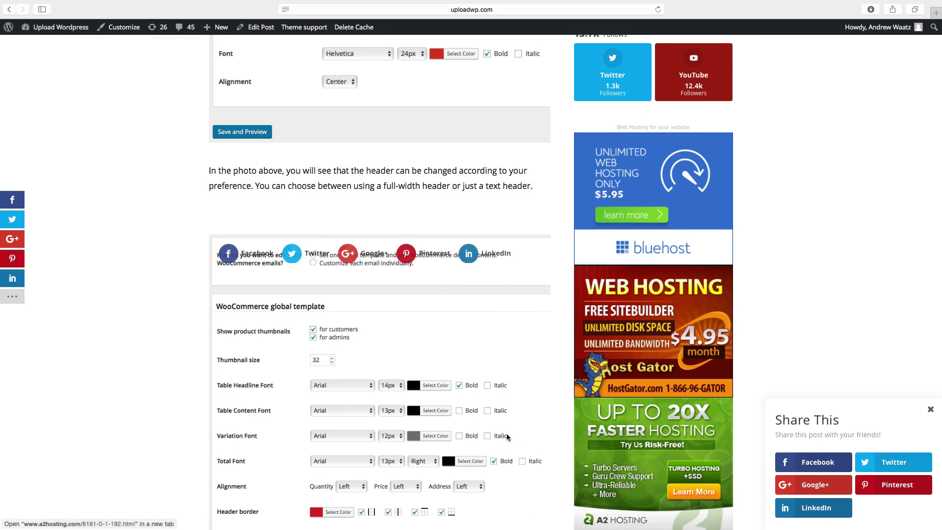
scroll(471, 438, down, 5)
scroll(470, 438, down, 20)
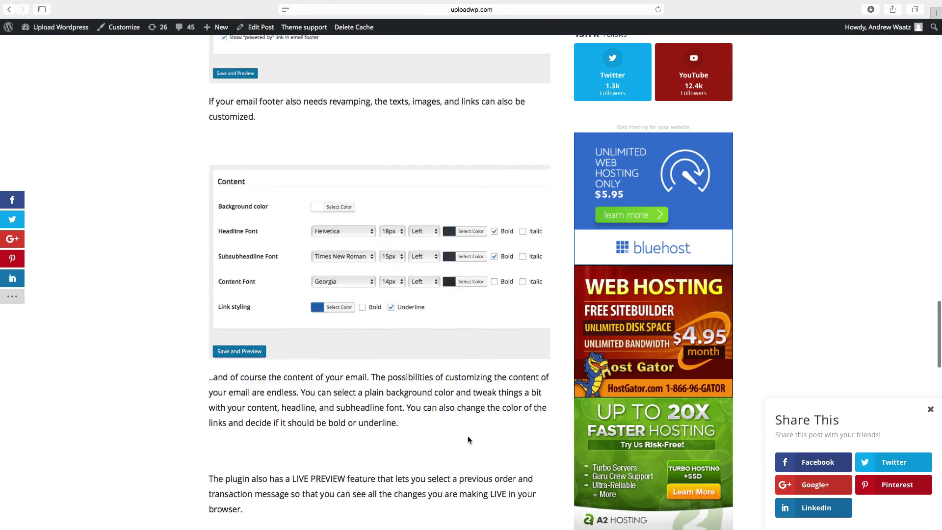
scroll(468, 438, down, 4)
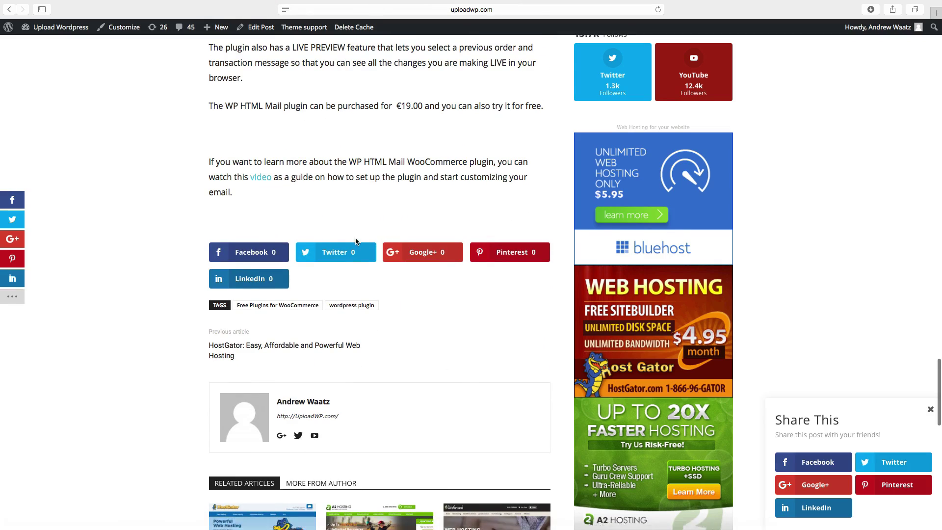
scroll(418, 265, up, 9)
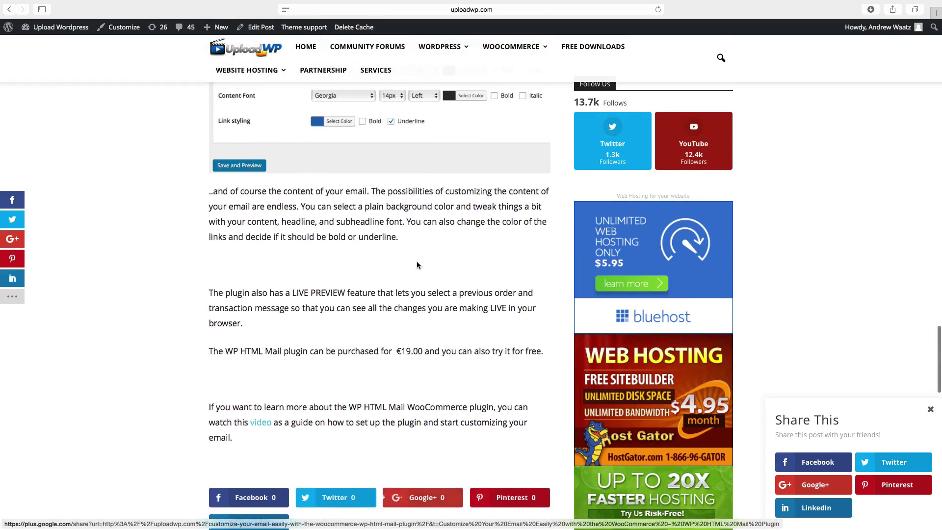
scroll(417, 264, up, 1)
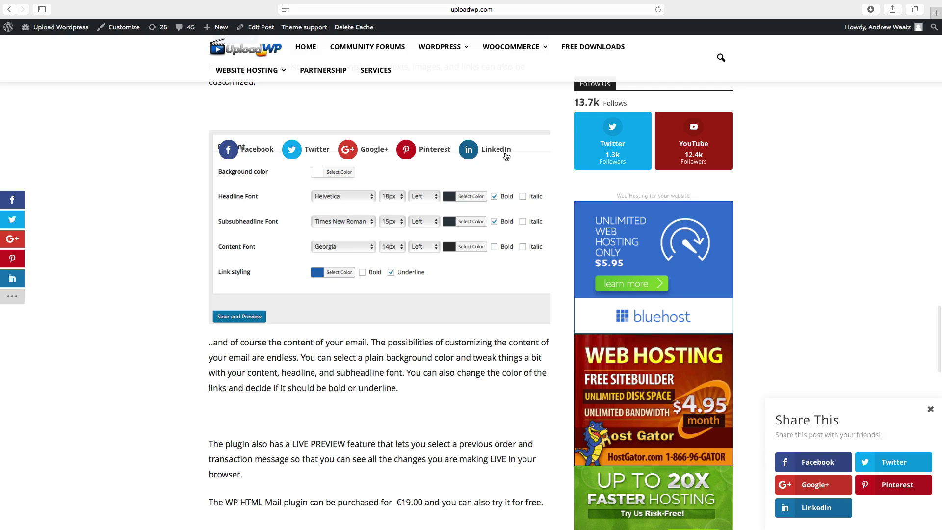
scroll(506, 156, up, 20)
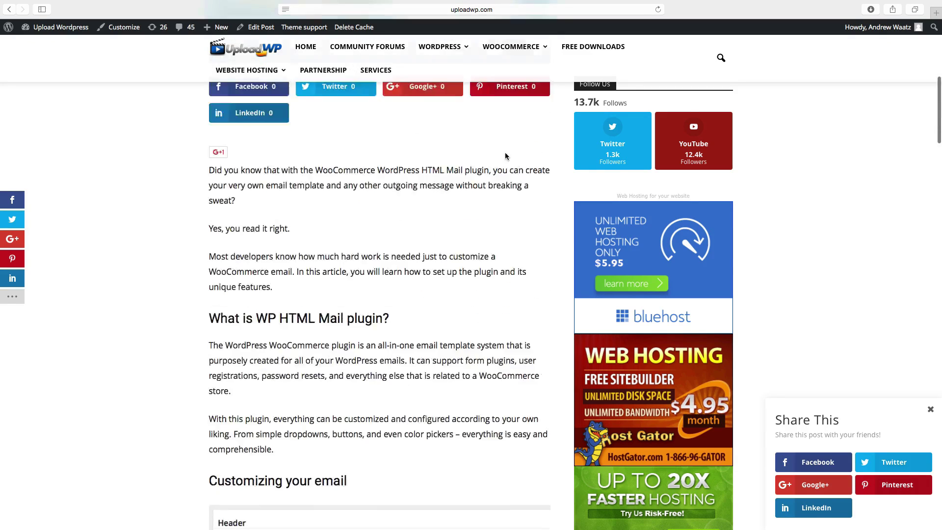
scroll(506, 156, up, 5)
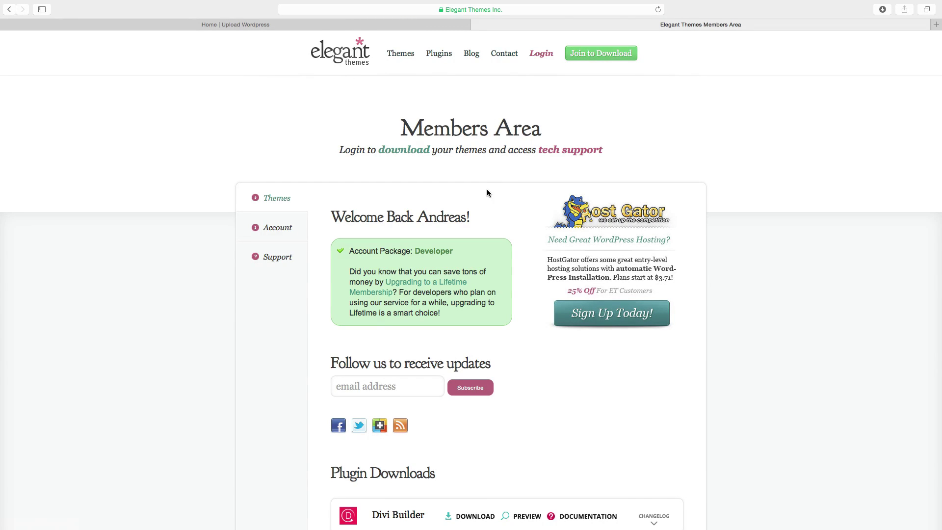
Download the Monarch Plugin Package from the Plugin Downloads list.
scroll(487, 192, down, 10)
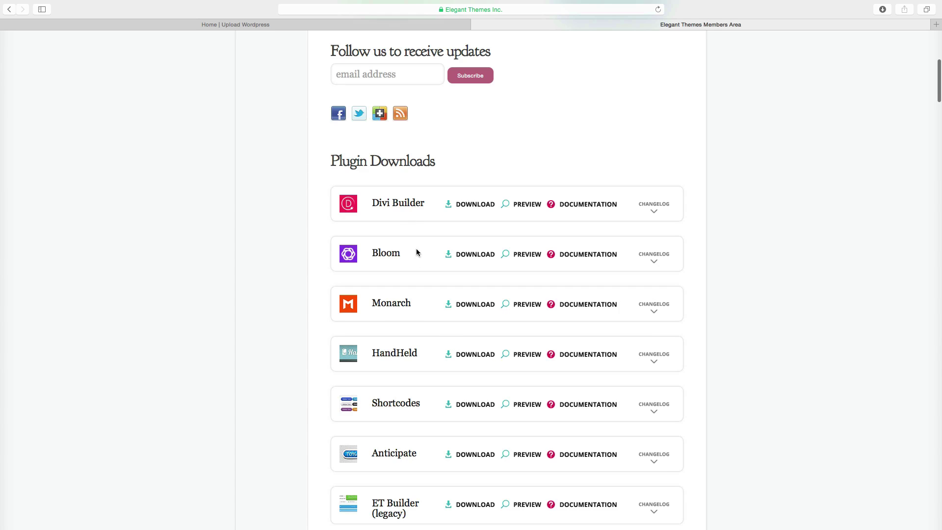
scroll(428, 359, down, 13)
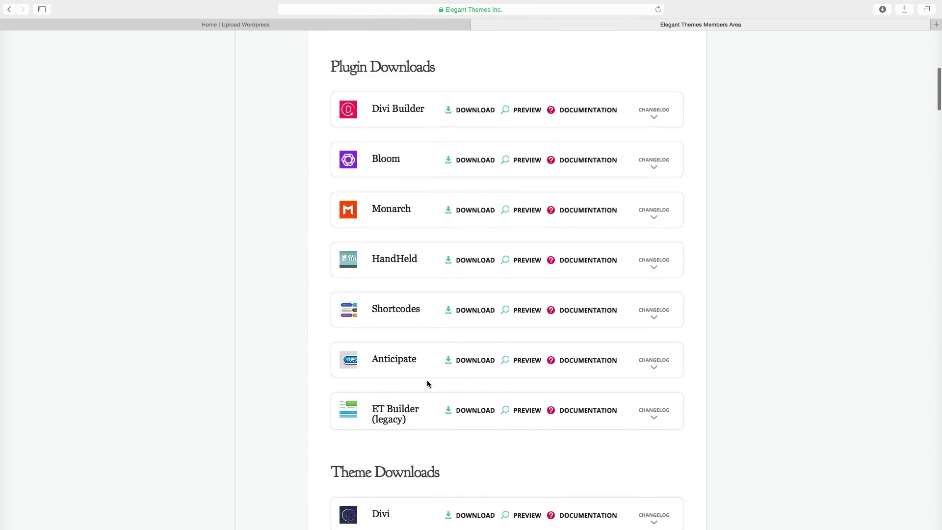
scroll(448, 282, up, 14)
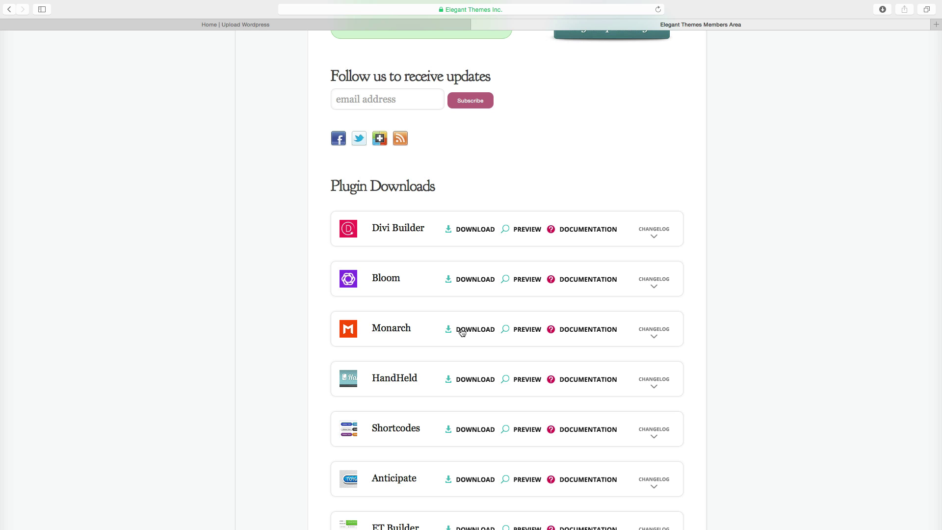
mouse_move(465, 334)
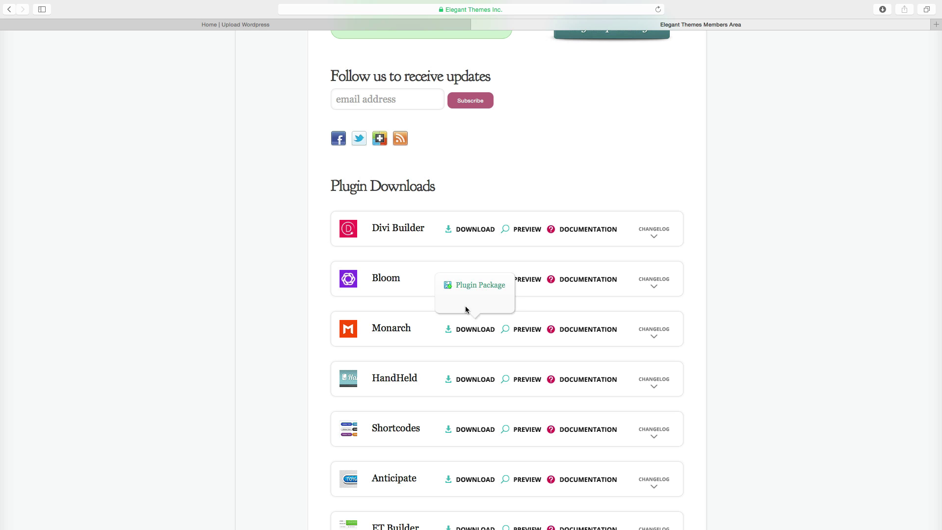
click(473, 289)
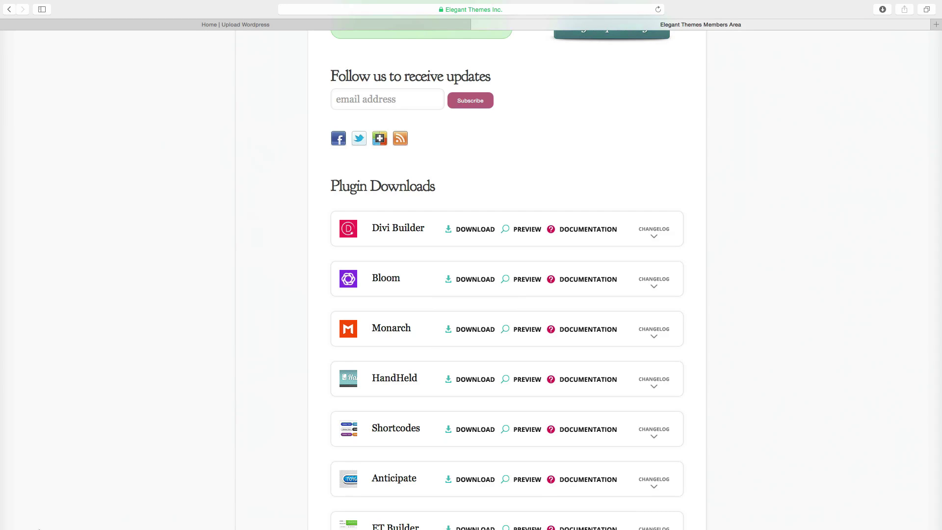
Compress the monarch folder in Documents into a monarch.zip archive, then return to the browser.
click(37, 521)
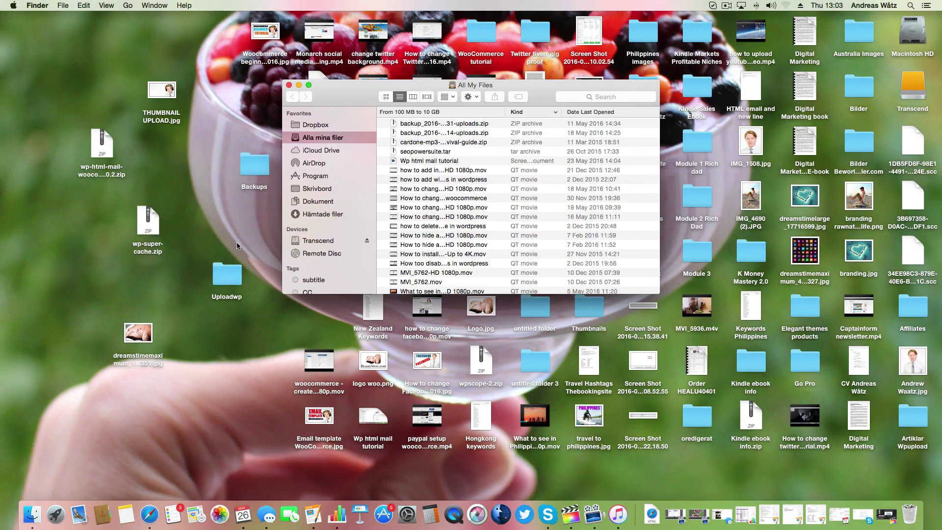
click(301, 201)
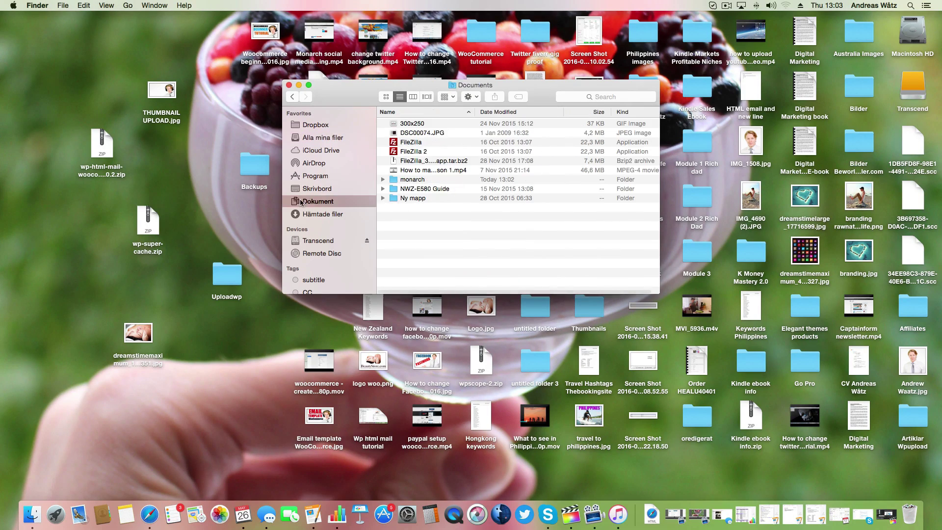
right_click(400, 181)
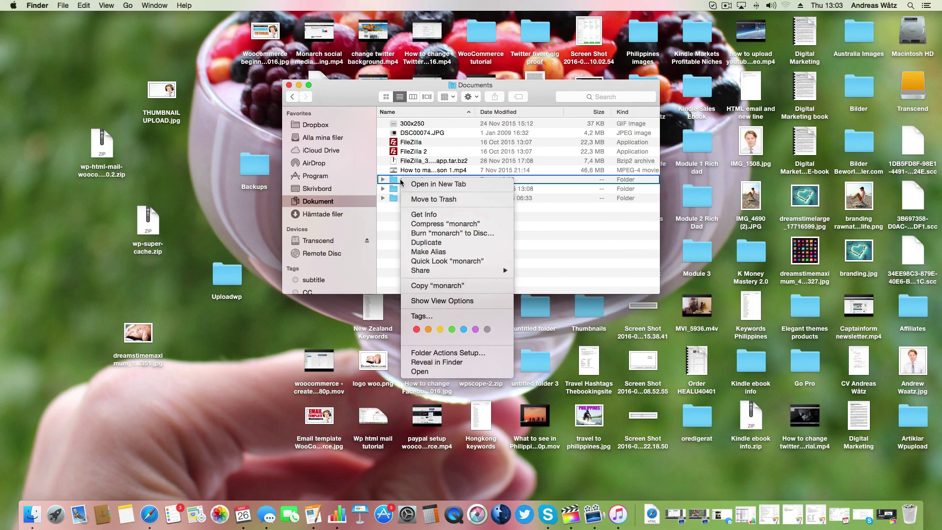
click(438, 224)
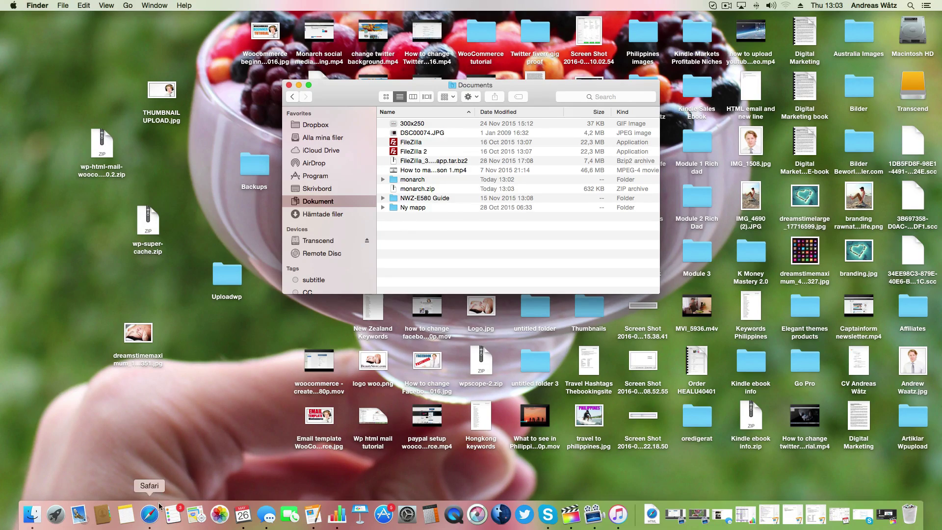
click(150, 512)
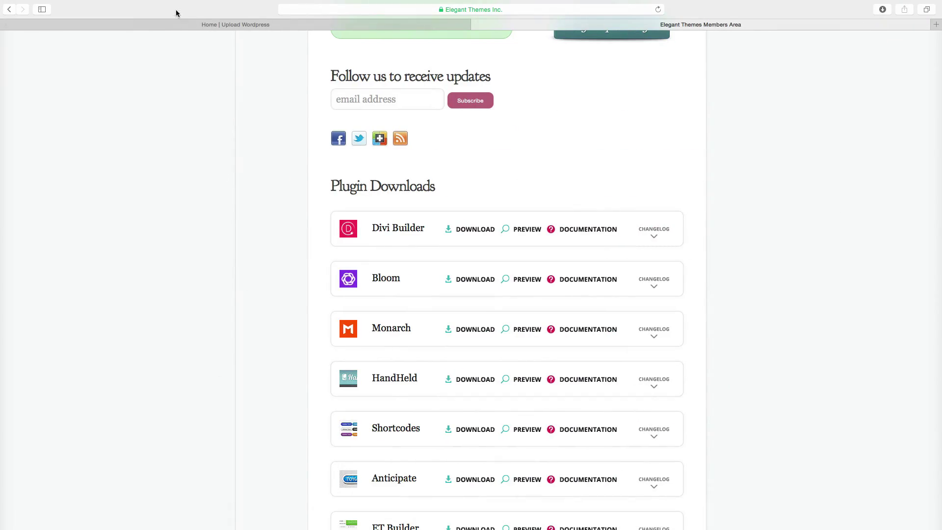
On the Upload Wordpress site, go to Plugins > Add New > Upload Plugin.
click(175, 25)
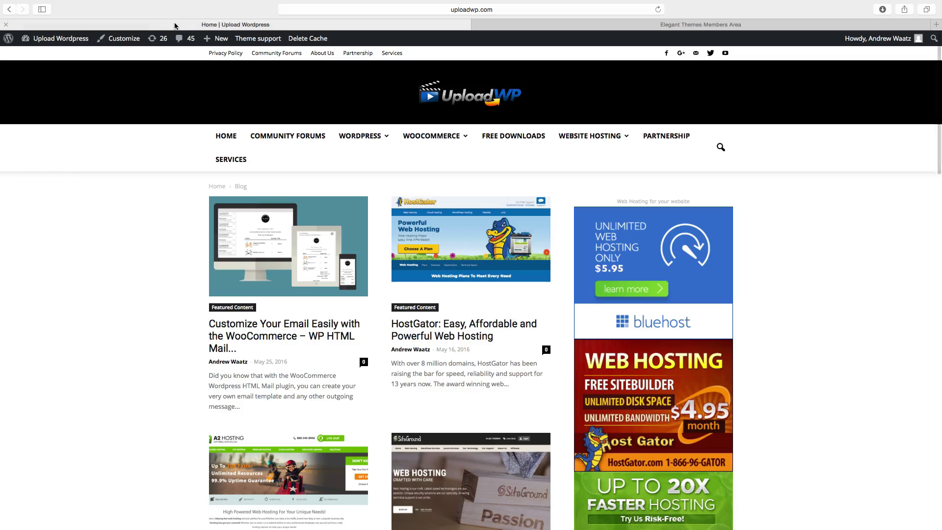
click(73, 40)
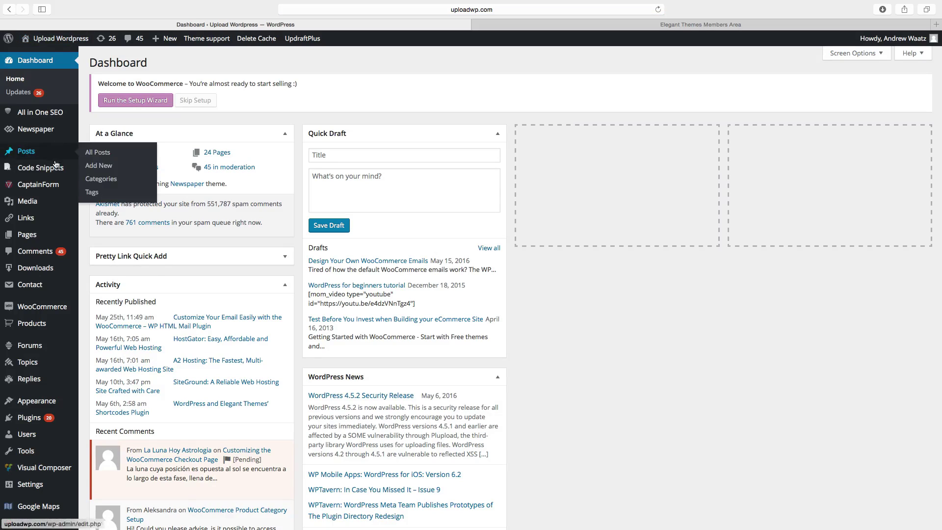
mouse_move(30, 421)
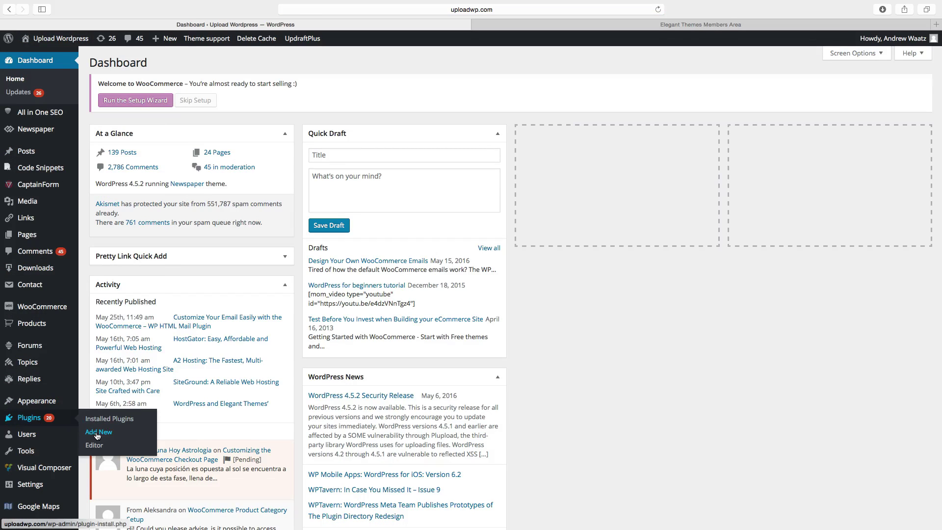
click(97, 435)
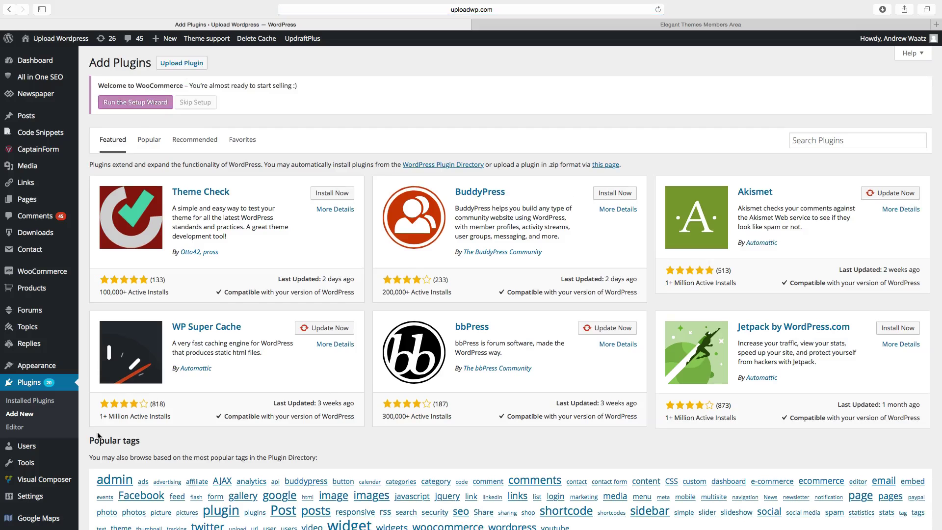
click(181, 67)
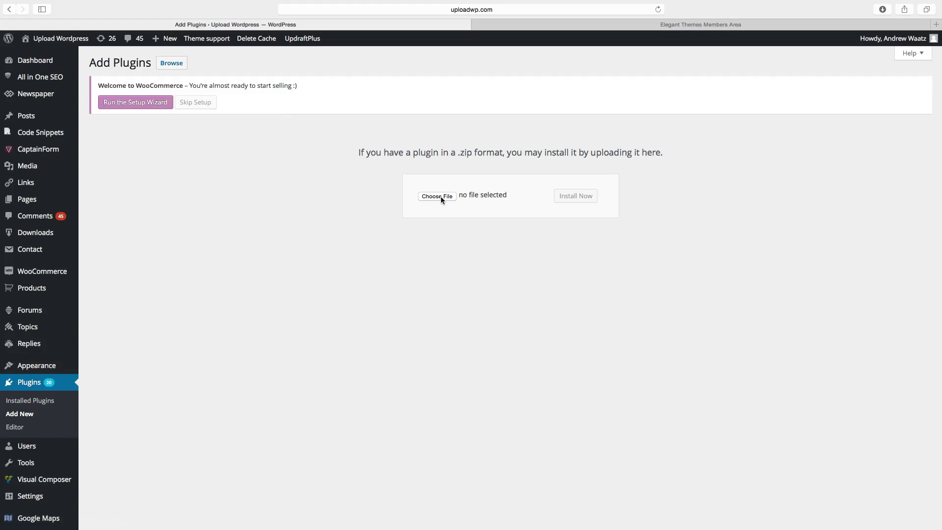
Upload monarch.zip, install it, and activate the Monarch plugin.
click(441, 196)
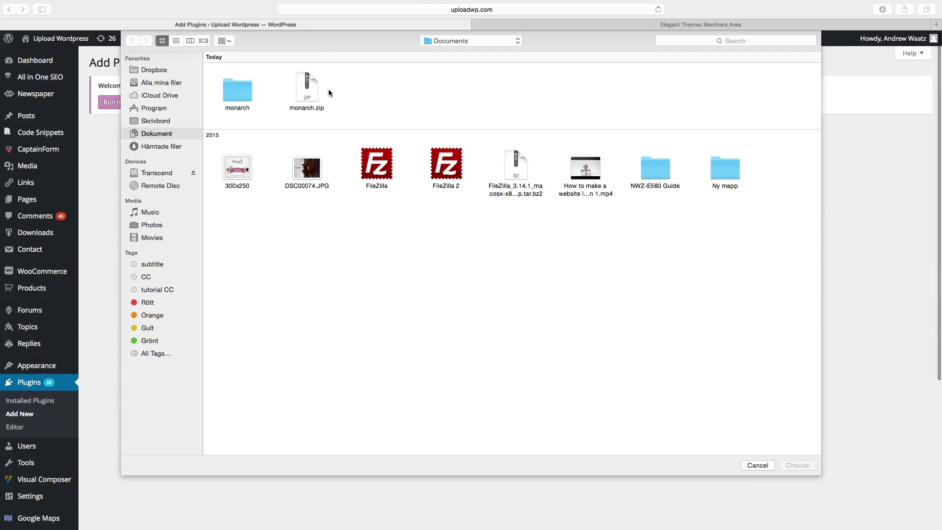
click(305, 91)
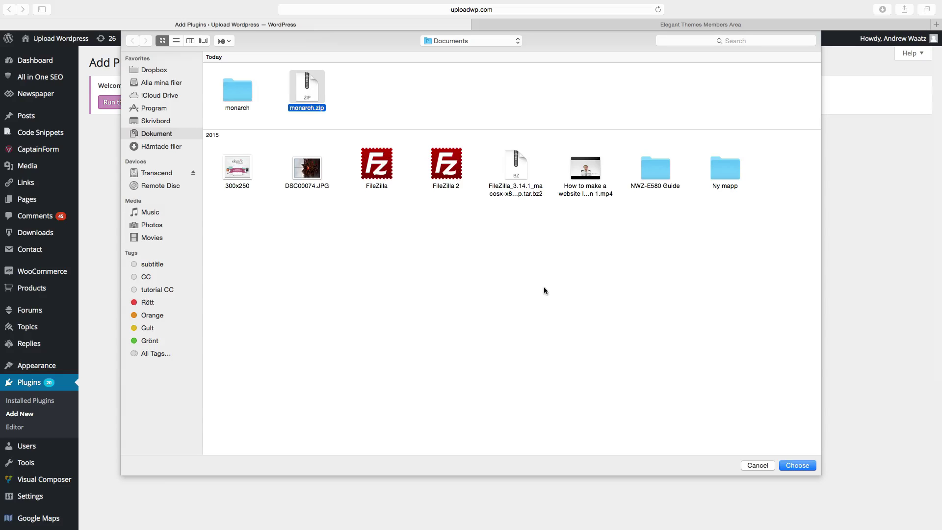
click(802, 466)
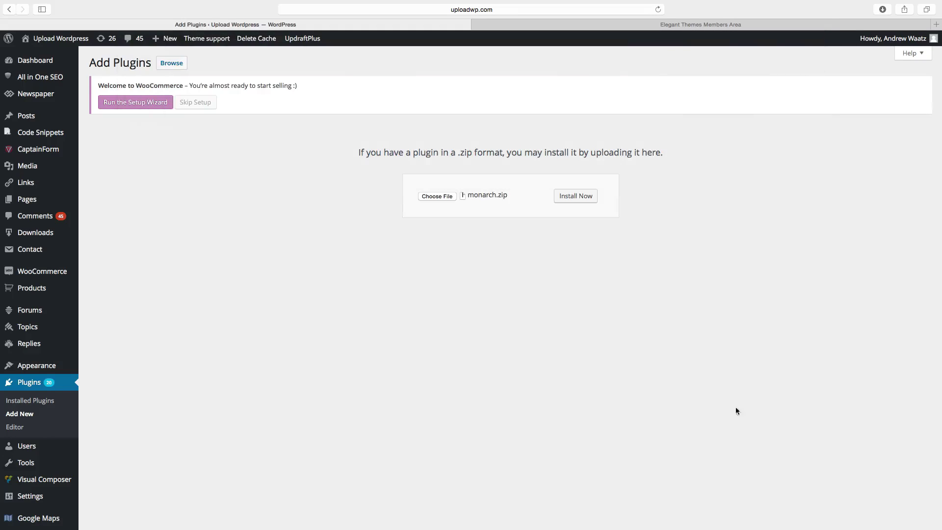
click(580, 196)
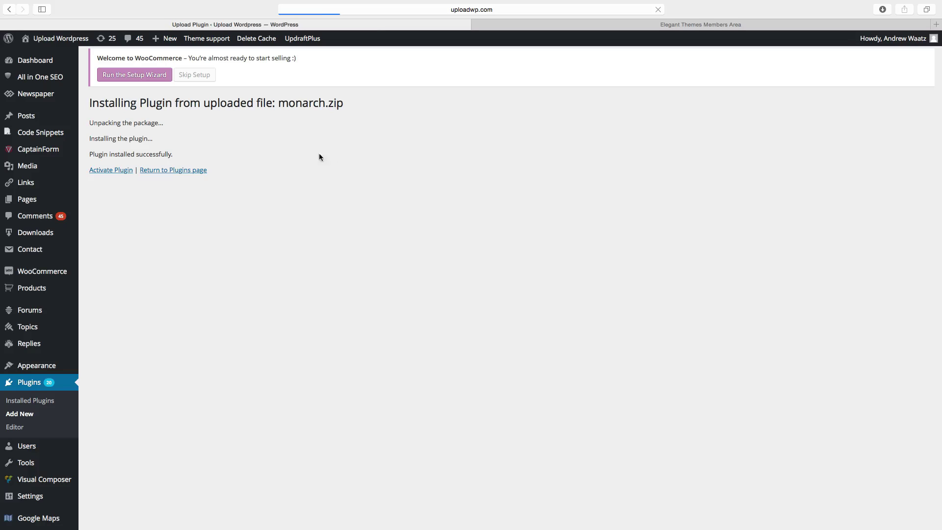
click(115, 171)
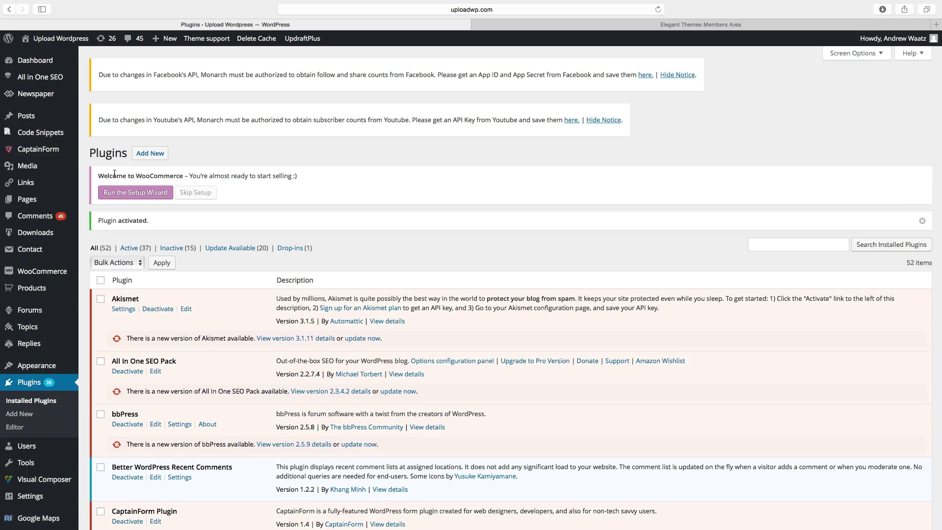
Open the Monarch plugin's Settings from the Plugins list to reach Manage Locations.
scroll(129, 205, down, 20)
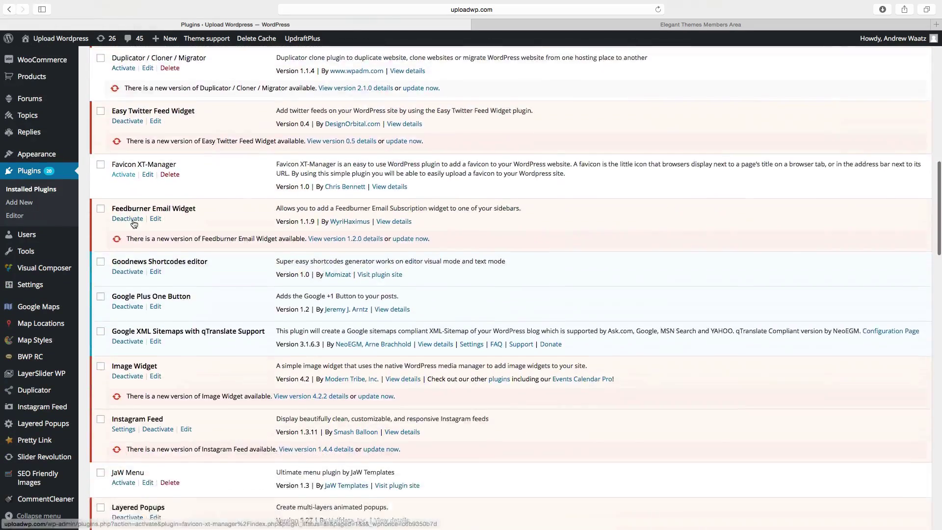
scroll(158, 269, down, 5)
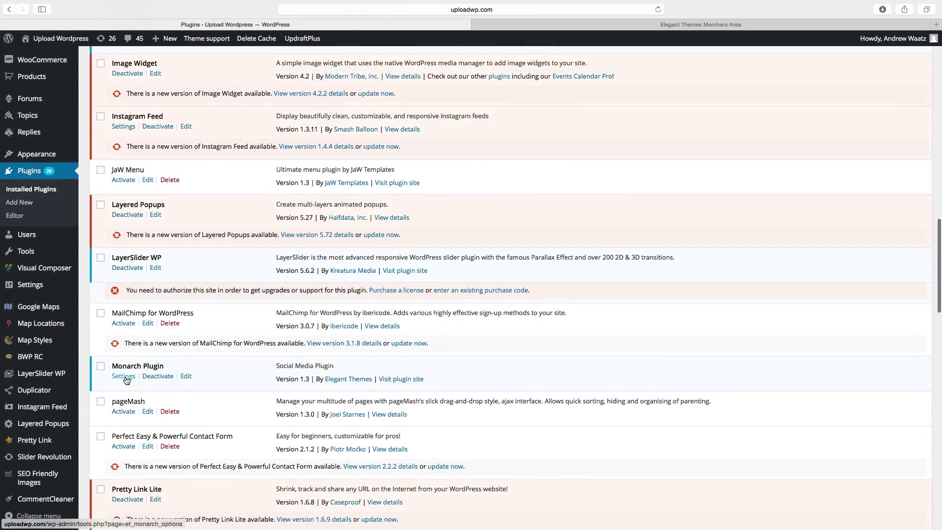
click(125, 378)
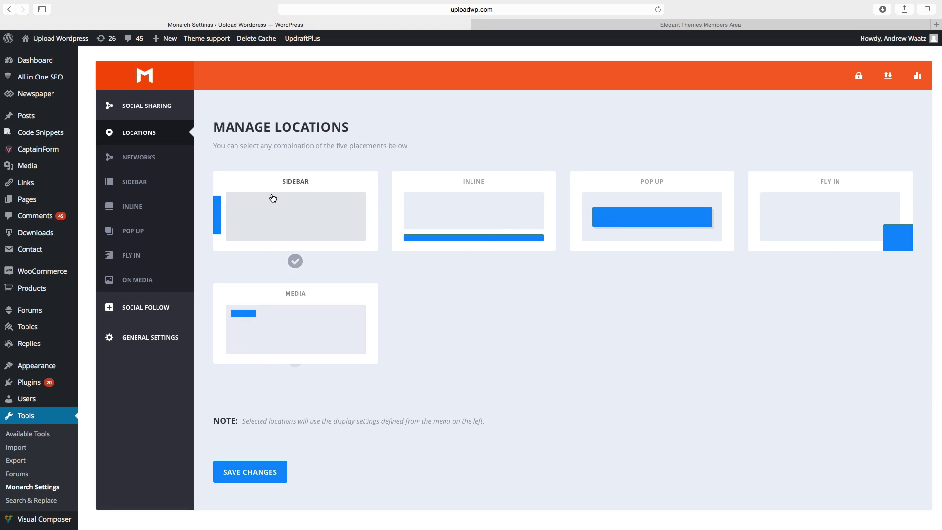
Check the Sidebar, Fly In and Inline location cards and save the changes.
click(275, 211)
click(837, 217)
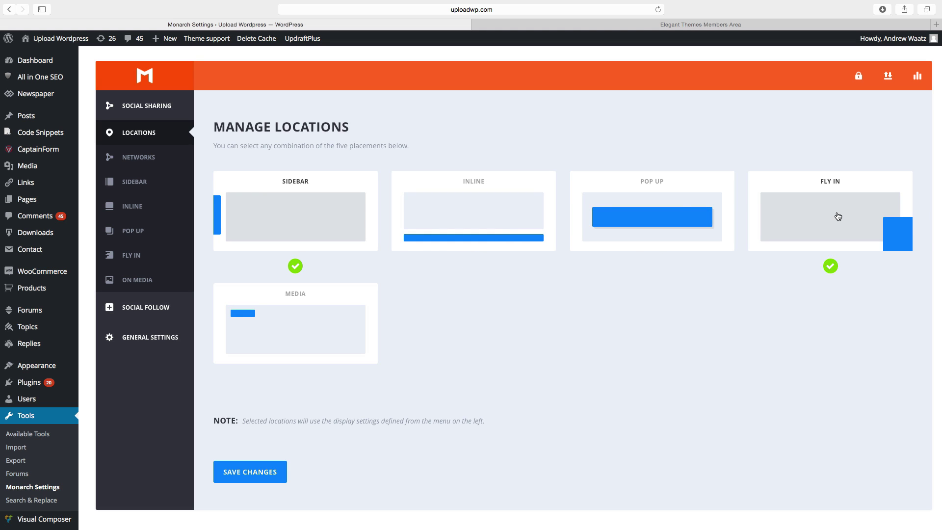
click(474, 212)
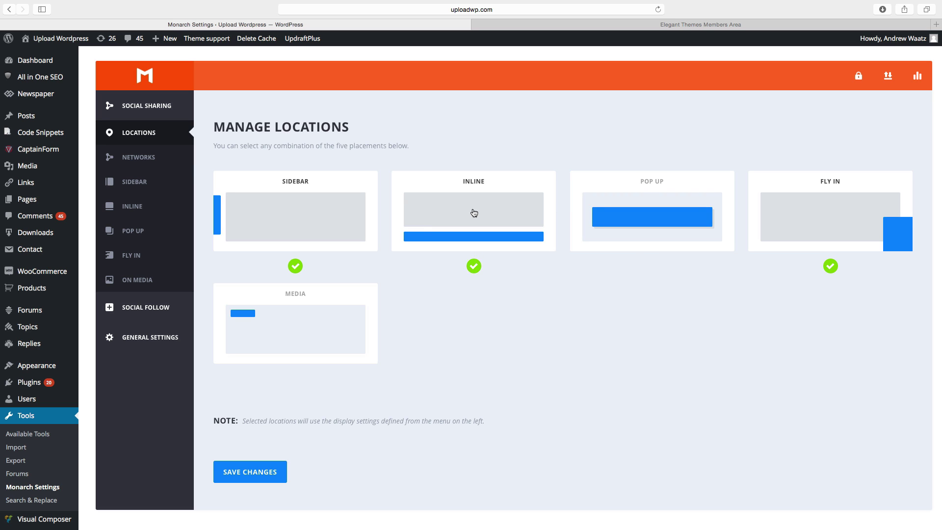
click(255, 477)
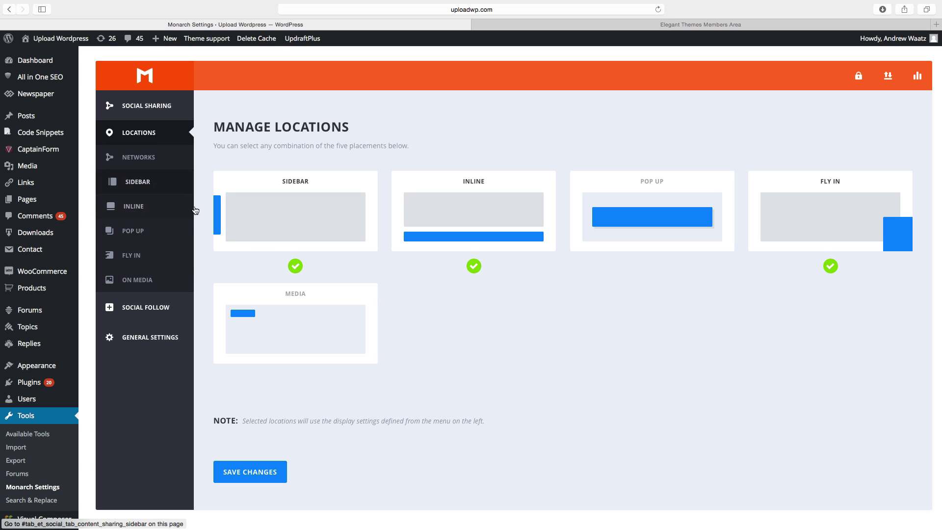
In Sidebar settings, choose the first icon style and the square icon shape.
click(149, 189)
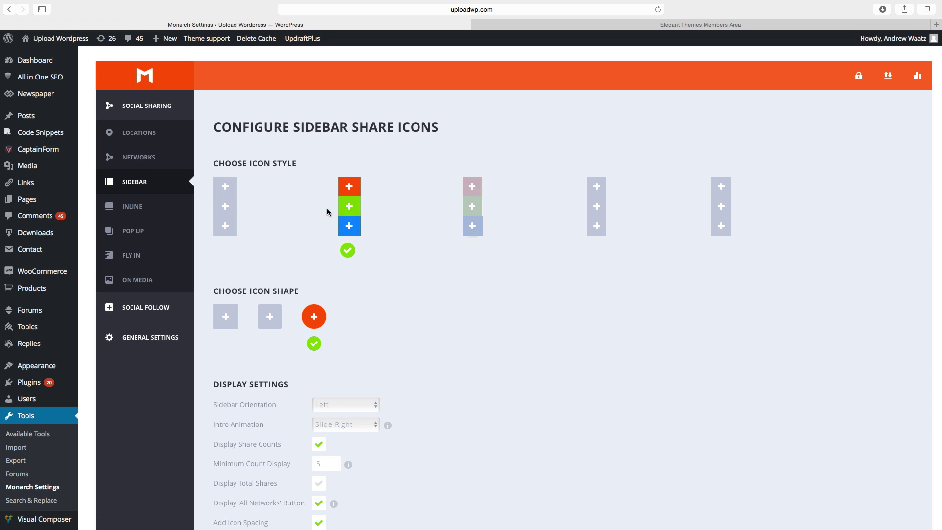
click(222, 251)
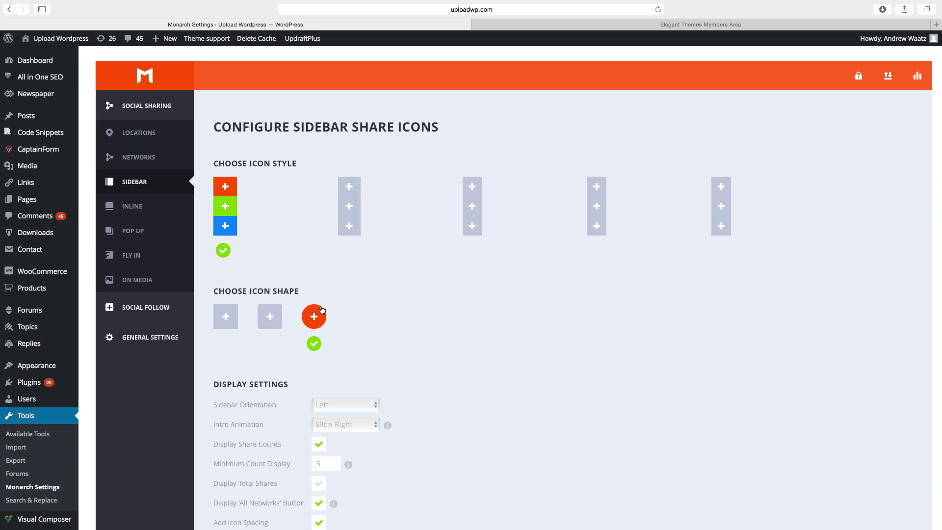
click(272, 322)
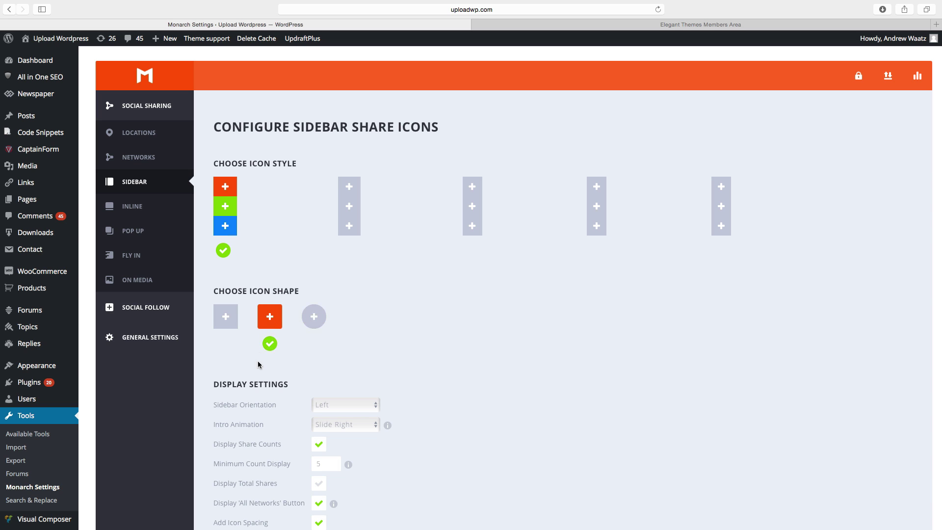
Keep Left orientation and Slide Right animation, clear the minimum share count, and toggle total share count.
scroll(258, 360, down, 3)
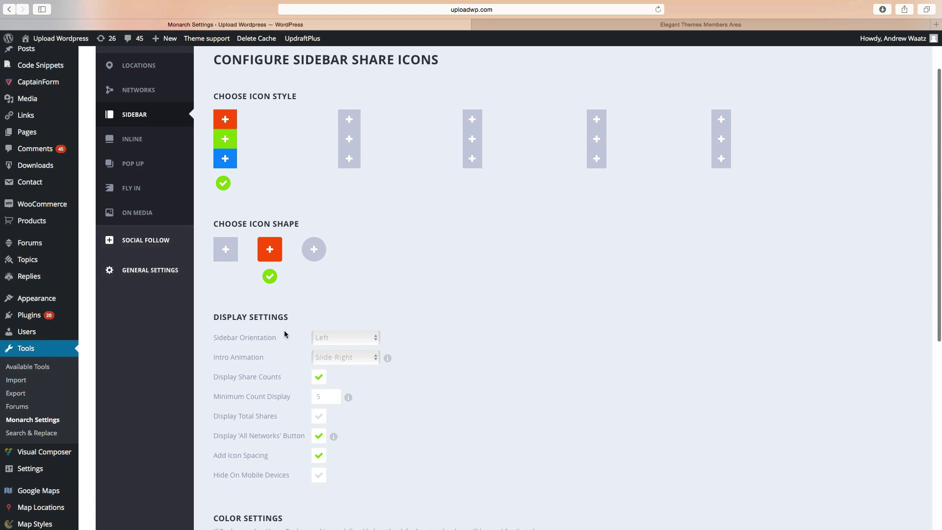
scroll(284, 330, down, 5)
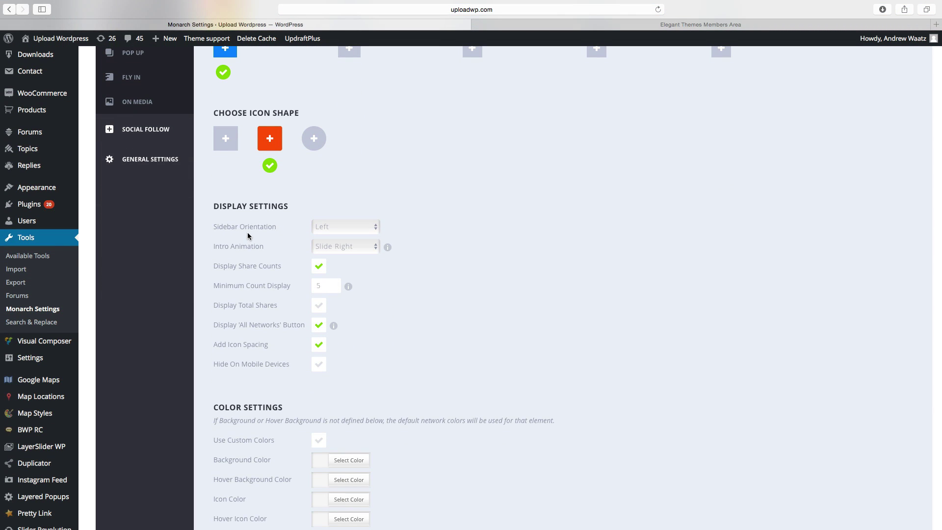
click(335, 230)
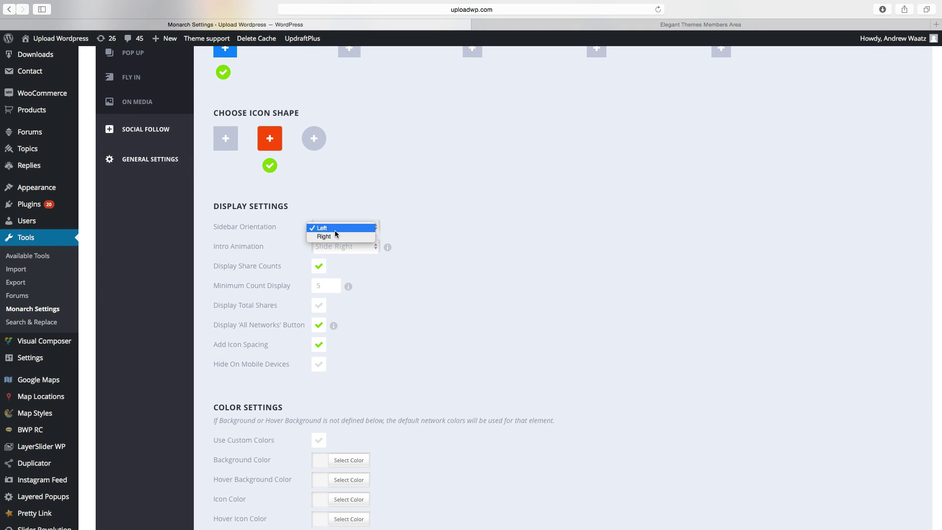
click(243, 248)
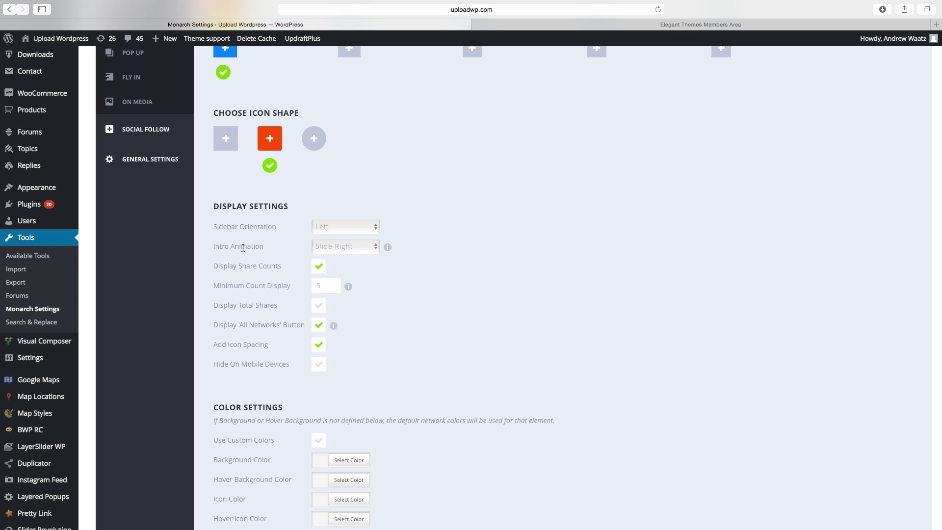
click(342, 249)
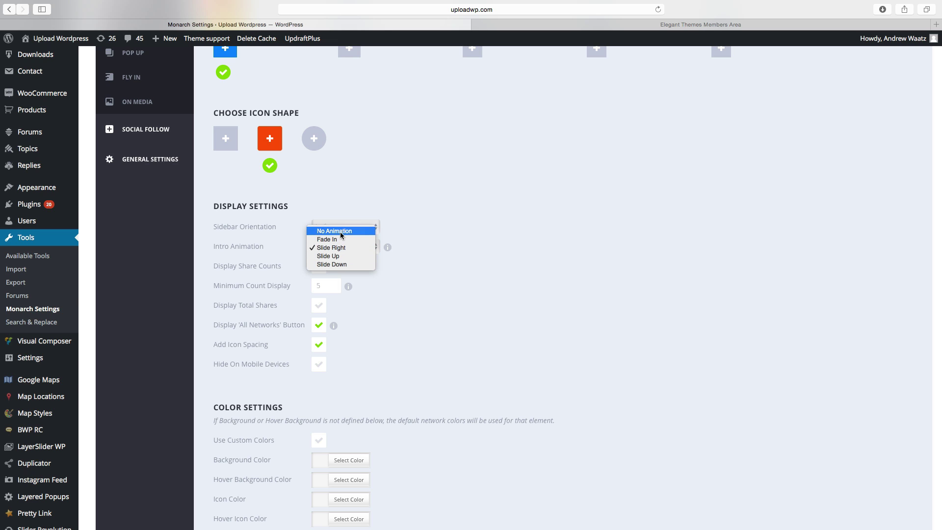
click(337, 249)
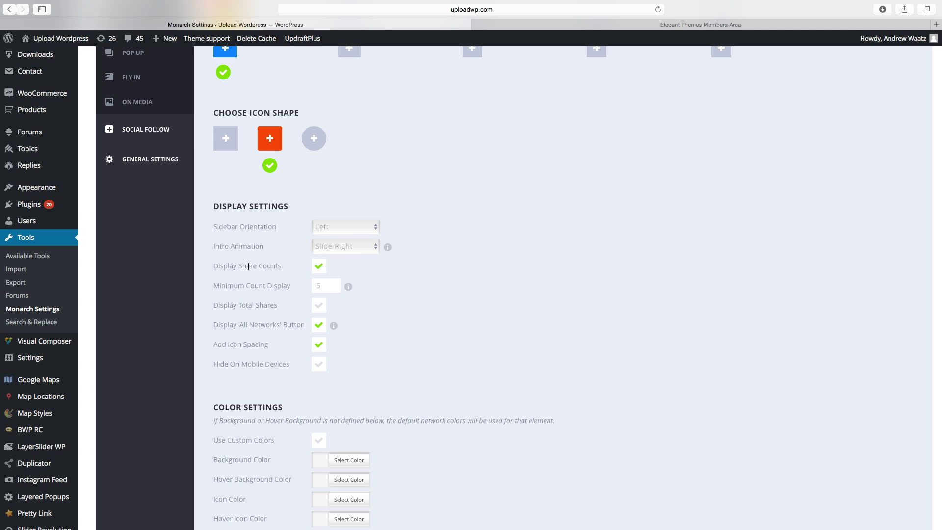
click(320, 285)
key(BackSpace)
click(357, 286)
click(317, 307)
scroll(212, 331, down, 1)
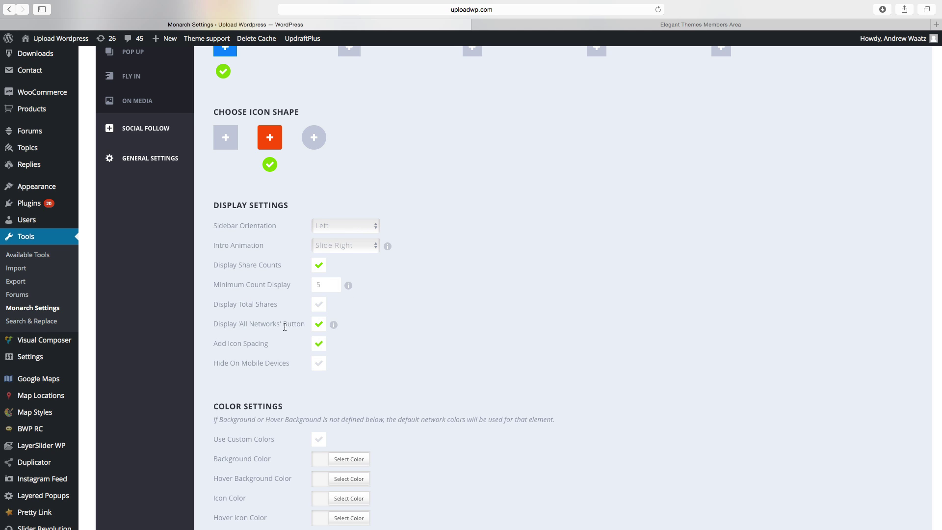
mouse_move(332, 327)
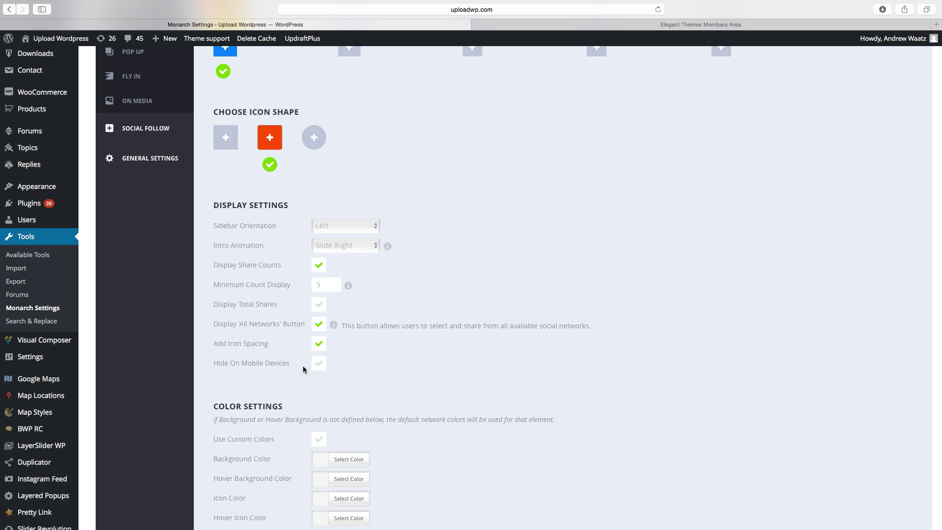
Toggle custom sidebar icon colours and save with only home, post and page post types enabled.
scroll(300, 363, down, 5)
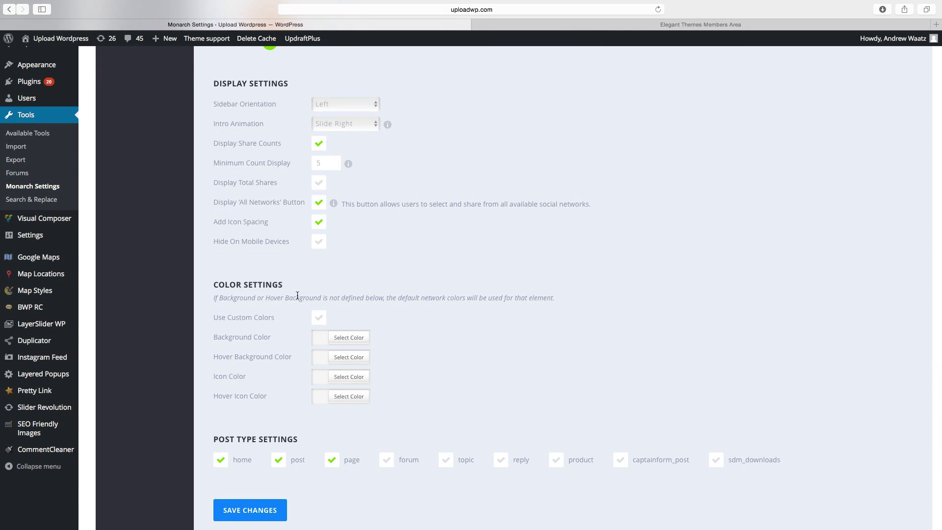
click(319, 319)
scroll(358, 320, down, 5)
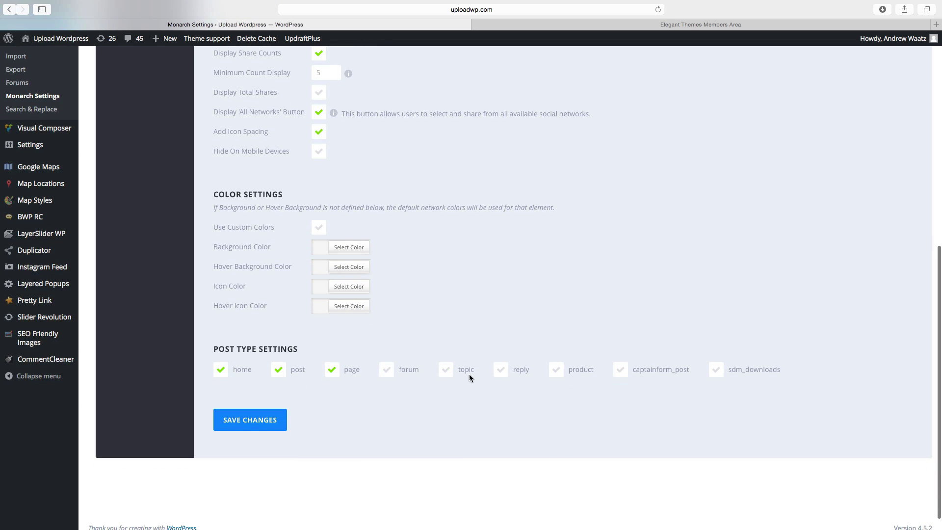
click(555, 376)
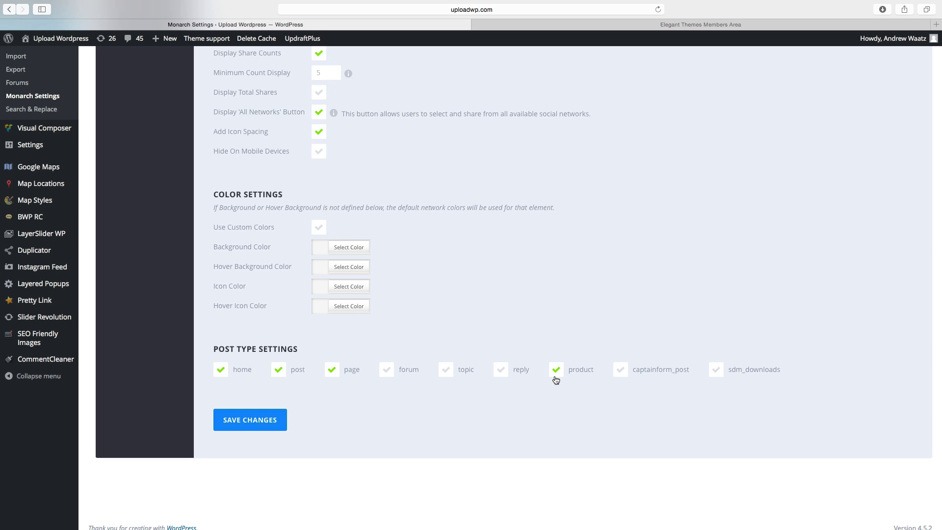
click(556, 375)
click(256, 422)
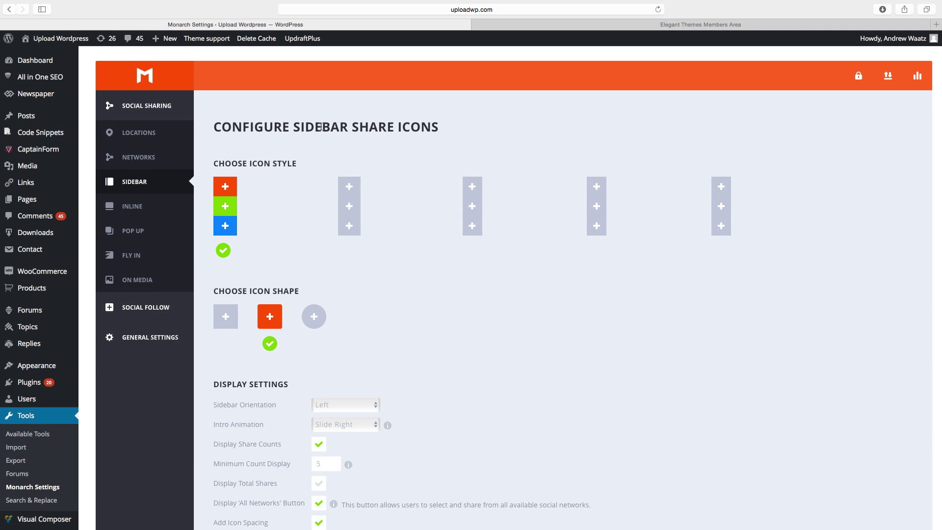
Move from Inline to Fly In settings, turn off home-page fly-in, and save for posts only.
click(132, 210)
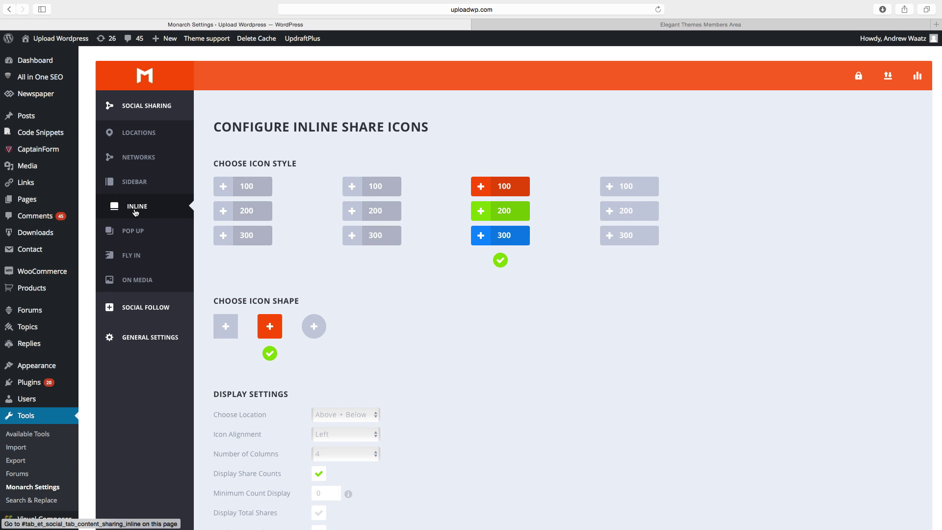
click(131, 255)
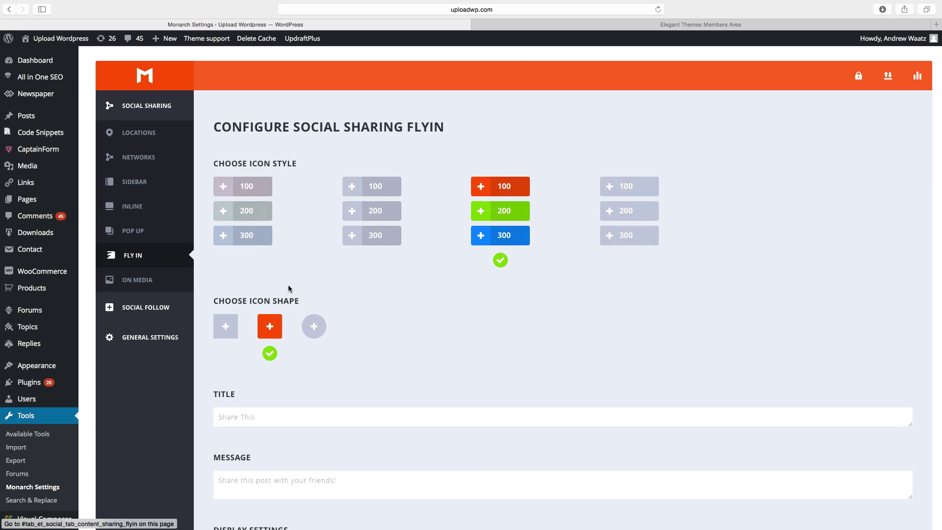
scroll(289, 299, down, 5)
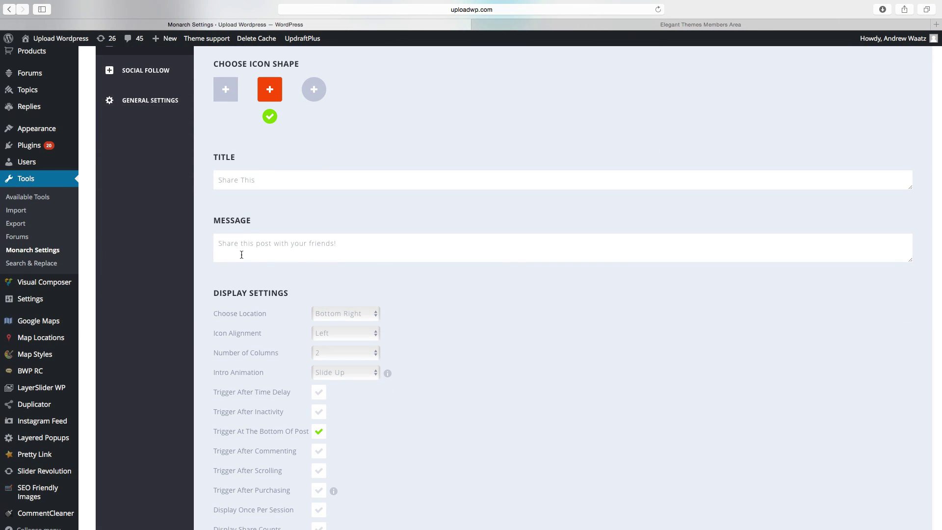
scroll(240, 253, down, 3)
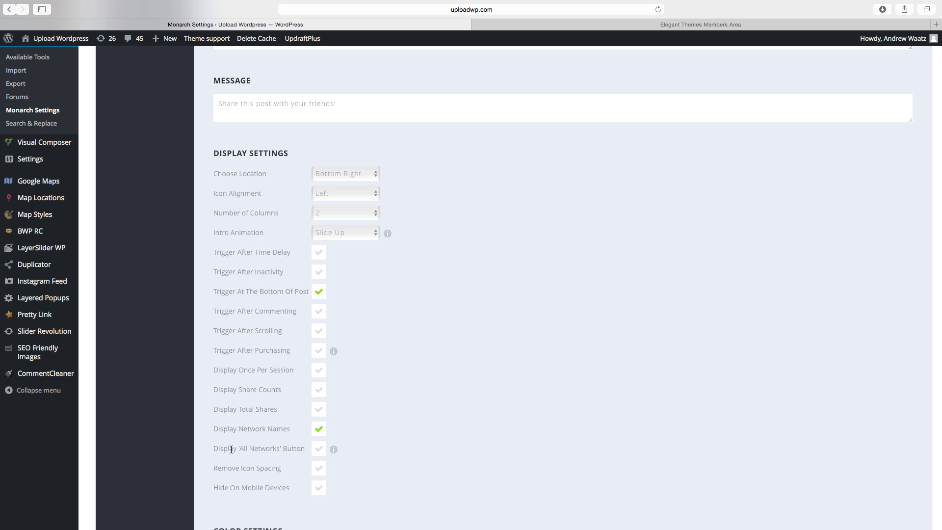
scroll(230, 448, down, 10)
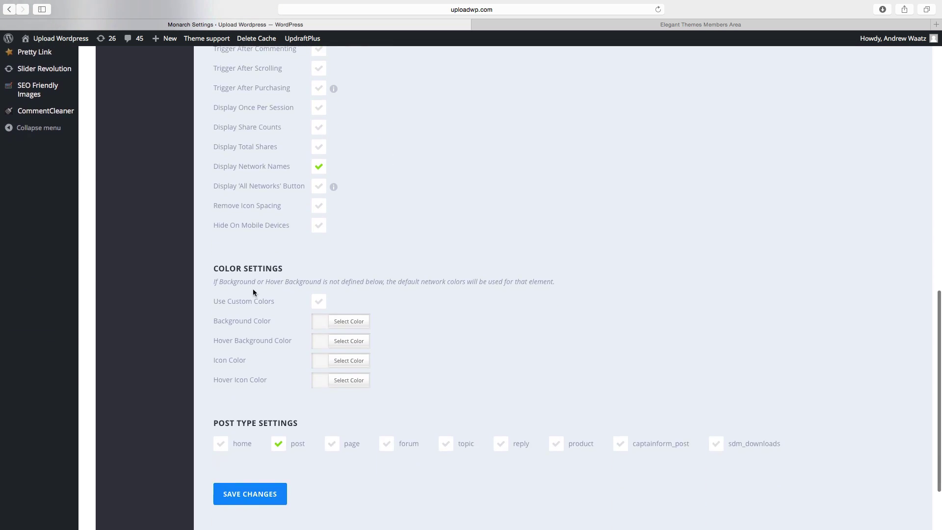
click(223, 439)
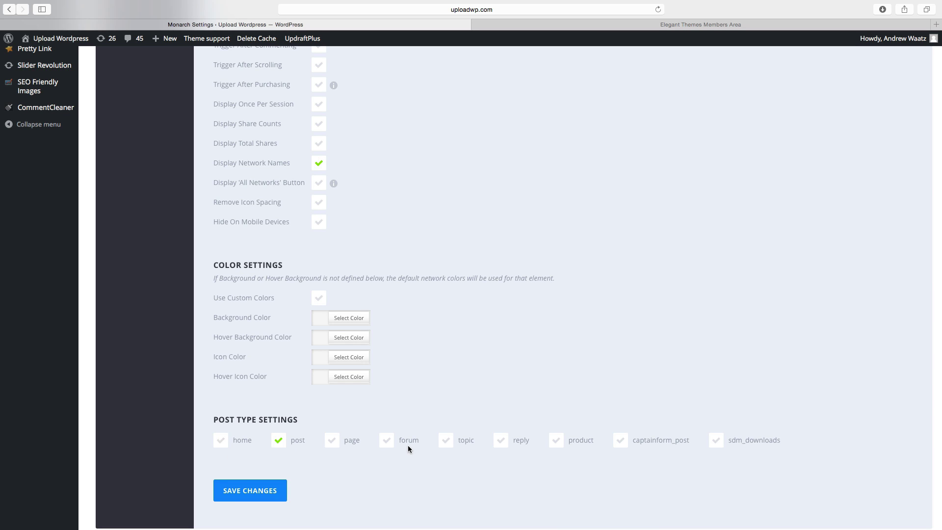
click(253, 491)
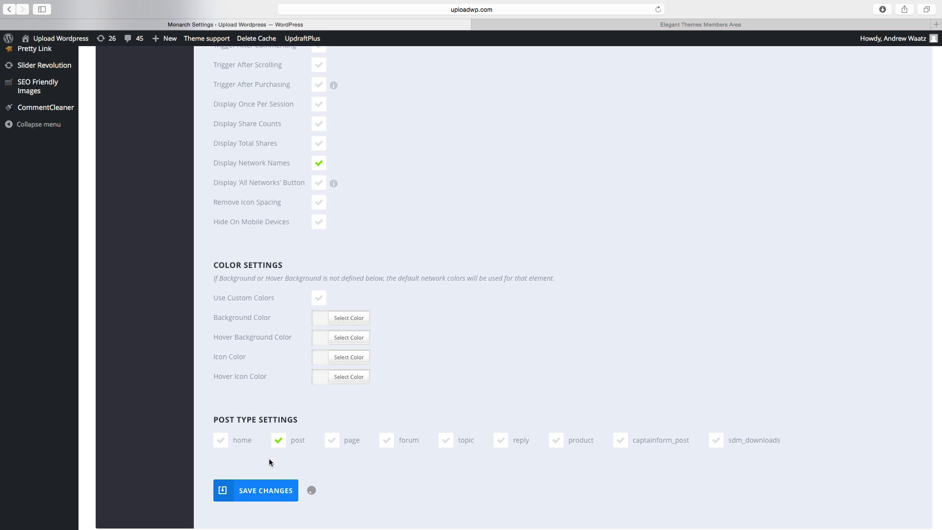
scroll(290, 438, up, 20)
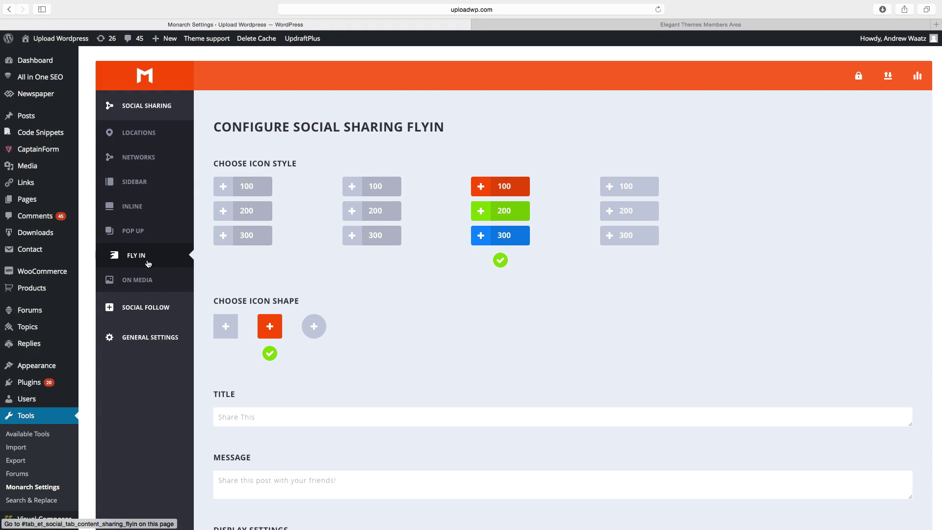
Add Facebook and LinkedIn to Monarch's sharing networks and apply the selection.
click(143, 158)
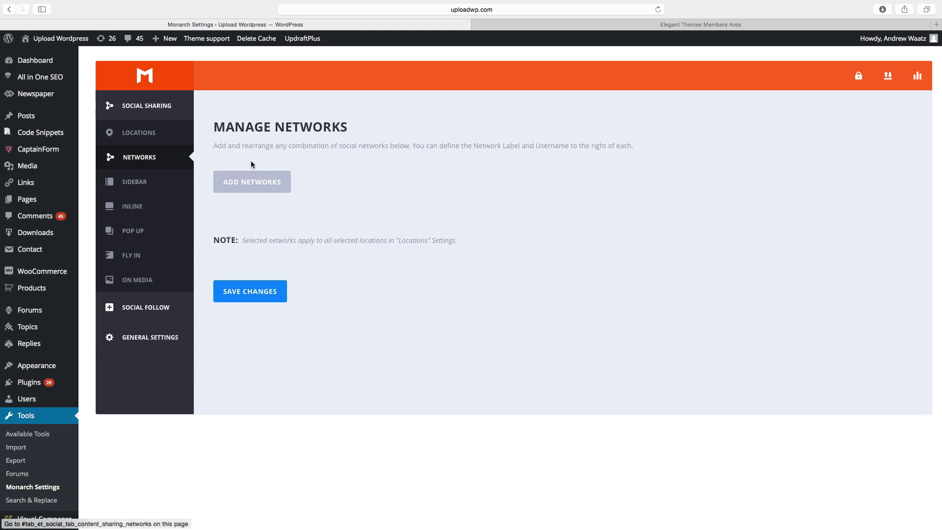
click(247, 186)
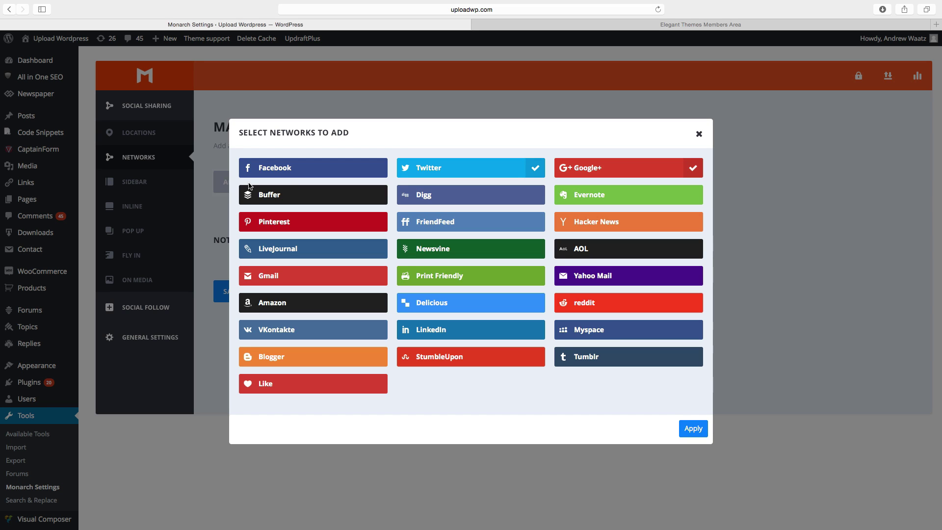
click(309, 169)
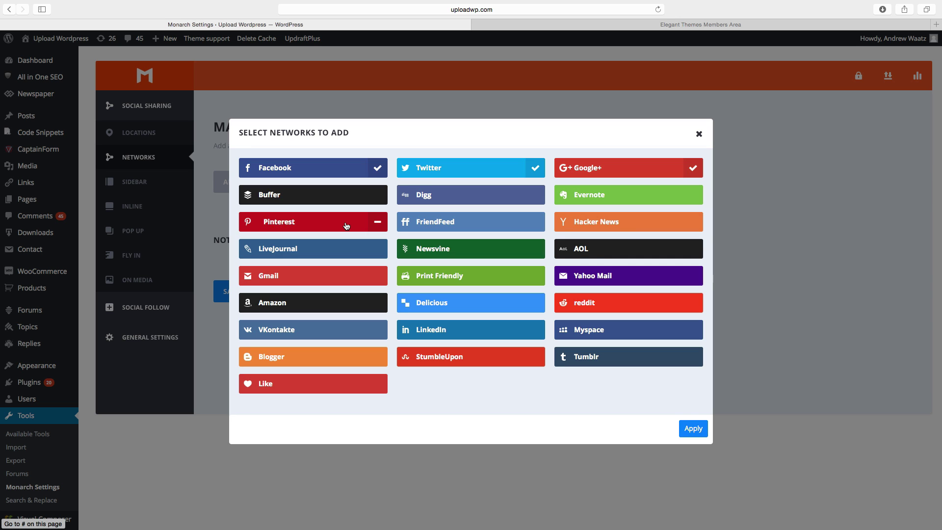
click(425, 332)
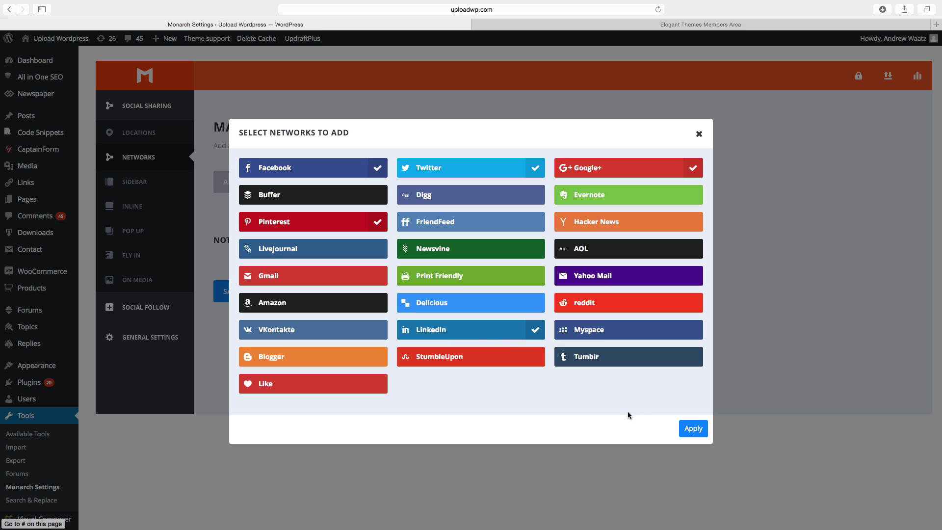
click(691, 429)
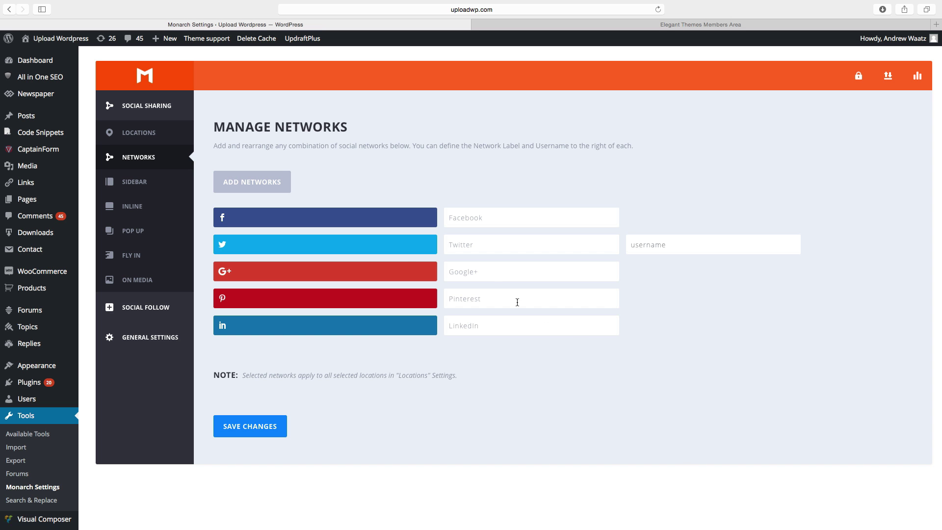
Enter the Twitter username and save the sharing network settings.
click(649, 244)
text(uploadwordpress)
click(260, 430)
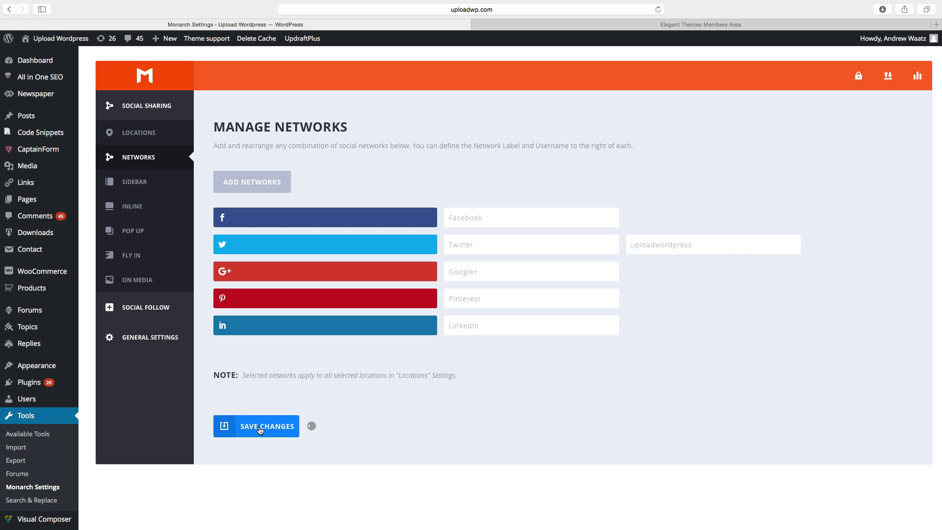
click(135, 309)
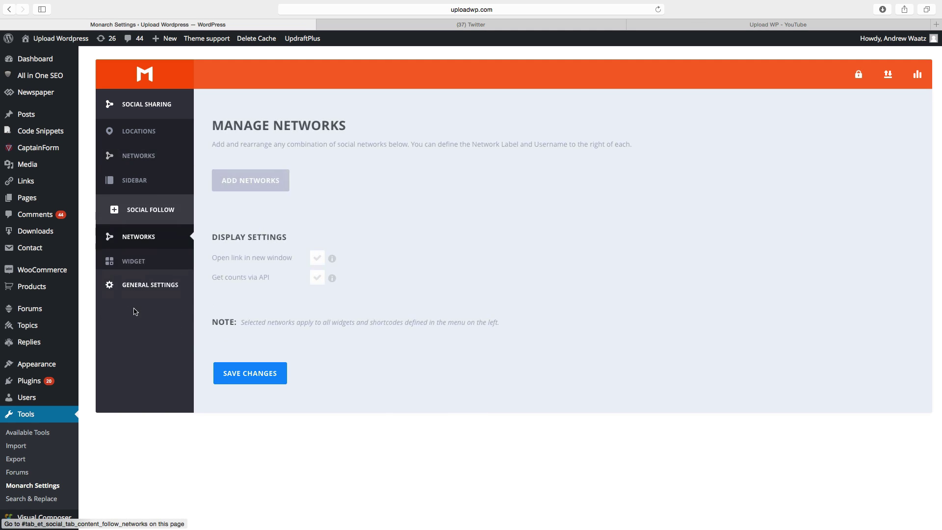
Tick Twitter and YouTube in the Select Networks dialog and add them to Social Follow.
click(248, 185)
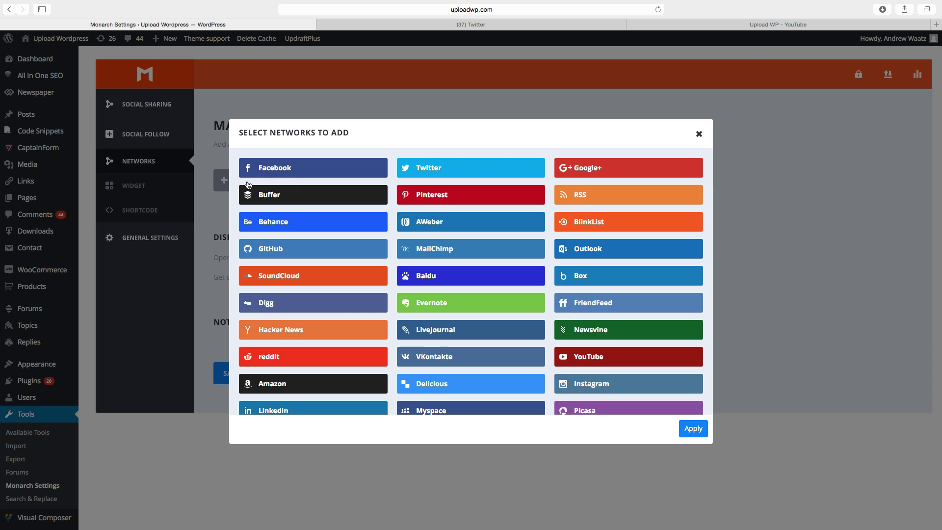
click(536, 170)
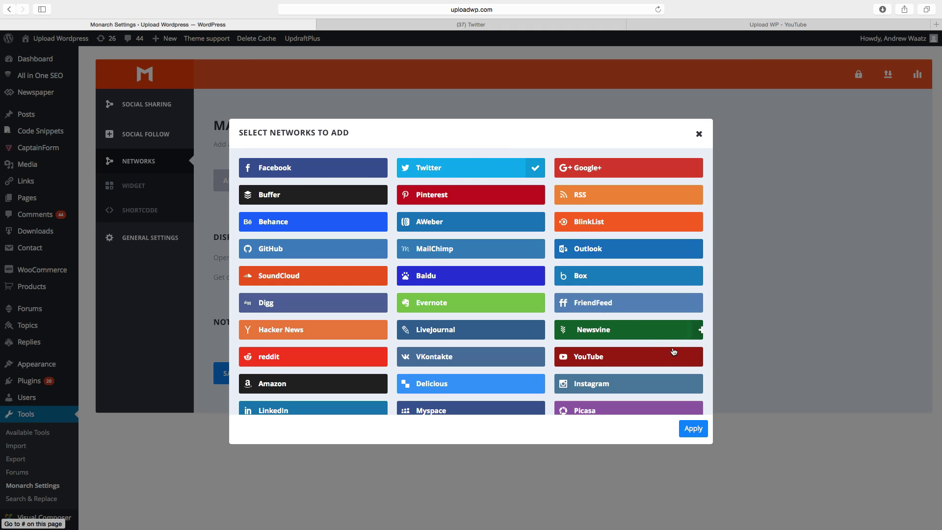
click(697, 358)
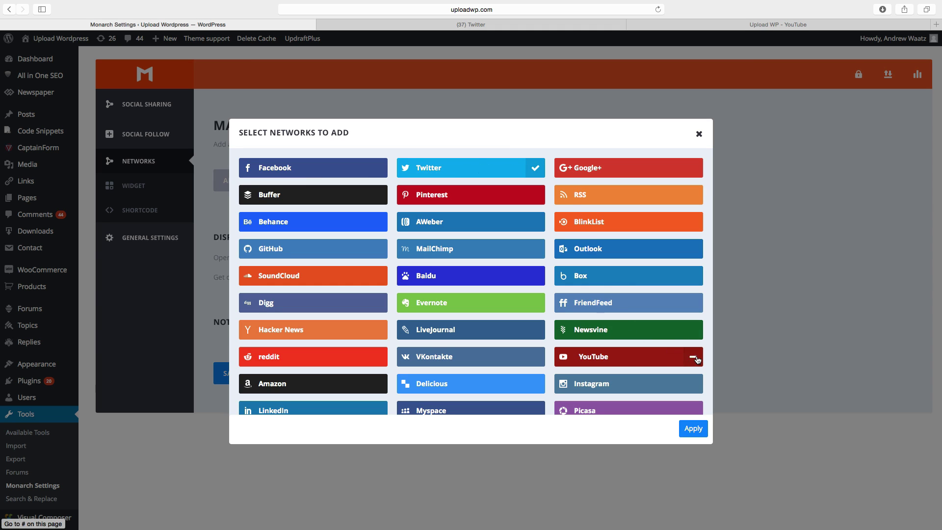
click(692, 428)
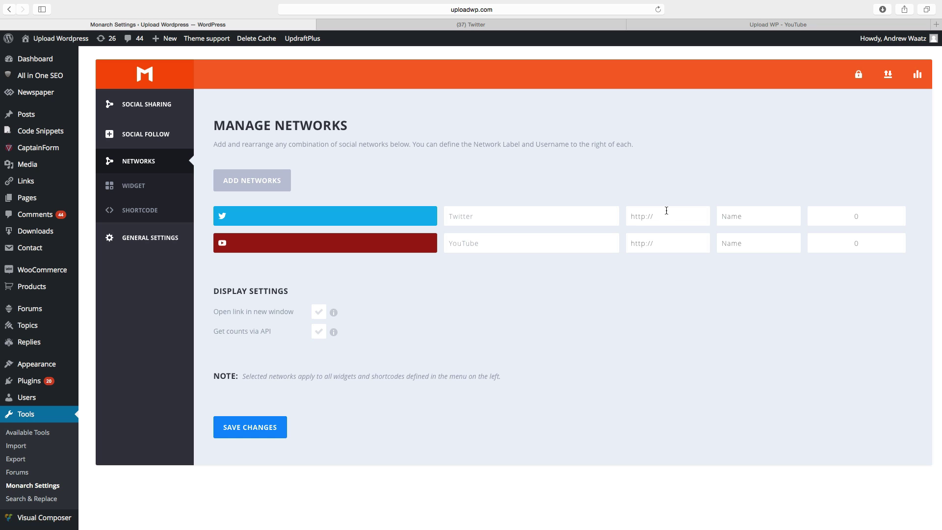
Go to the Twitter account's own profile page and copy its URL from the address bar.
click(504, 25)
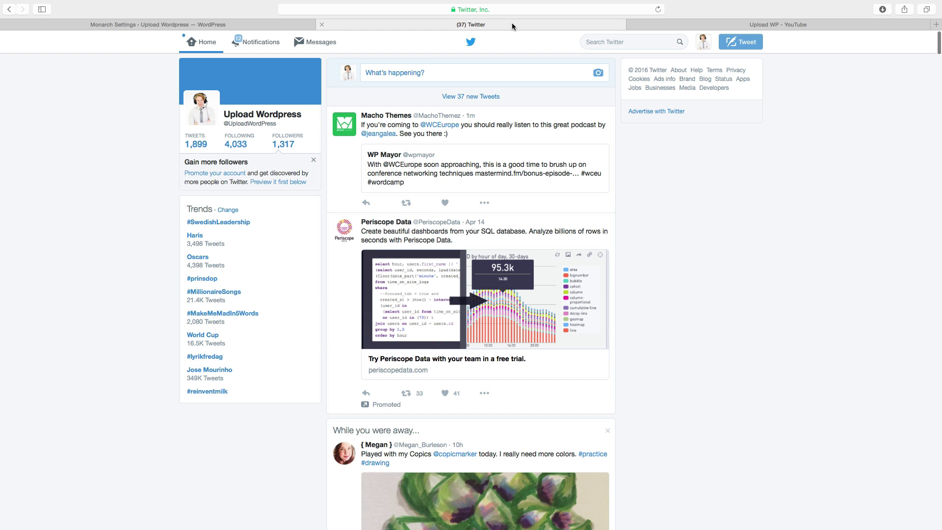
click(705, 44)
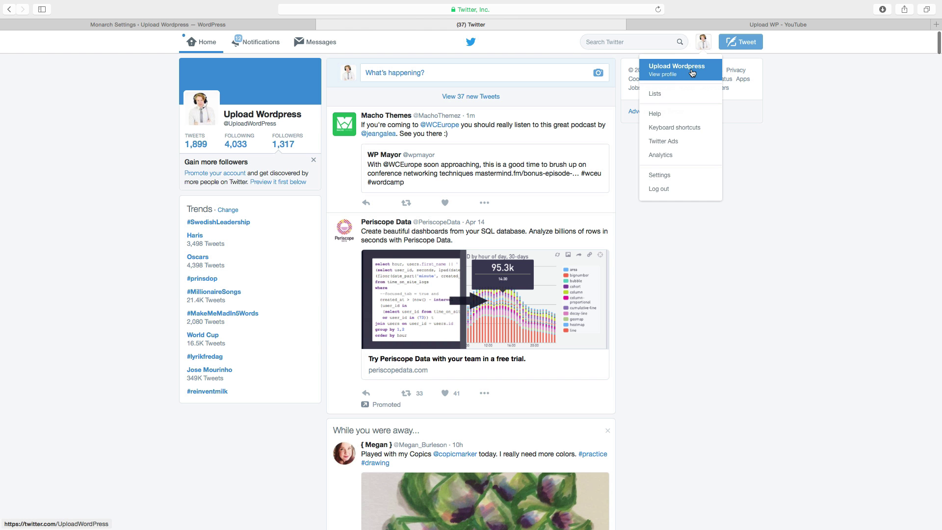
click(692, 69)
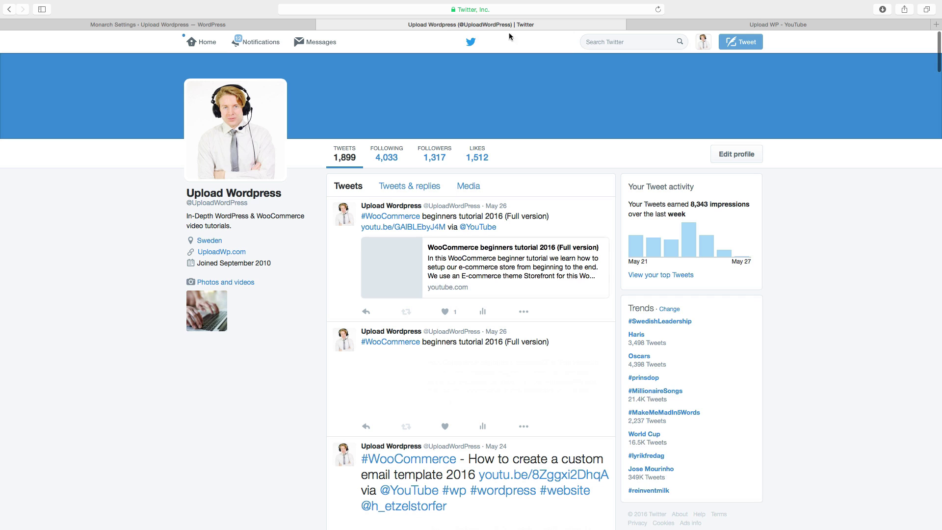
click(346, 9)
right_click(346, 9)
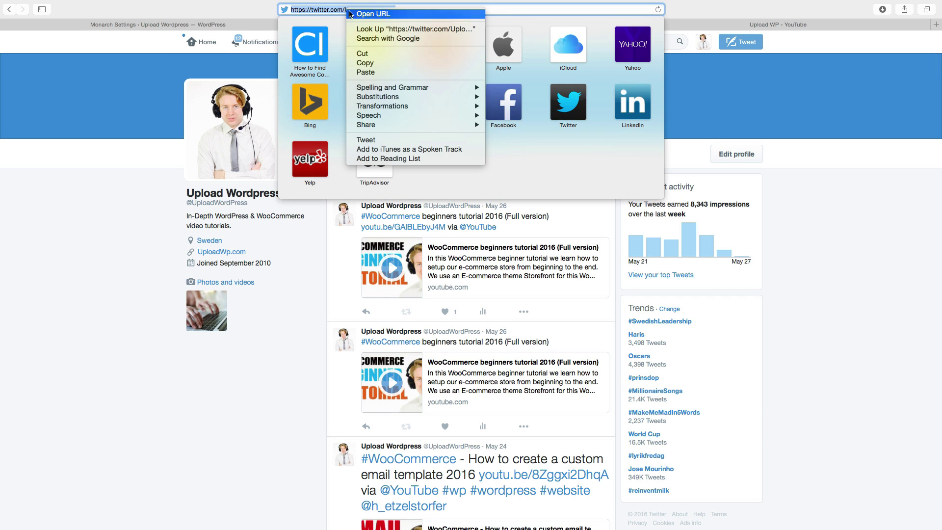
click(366, 60)
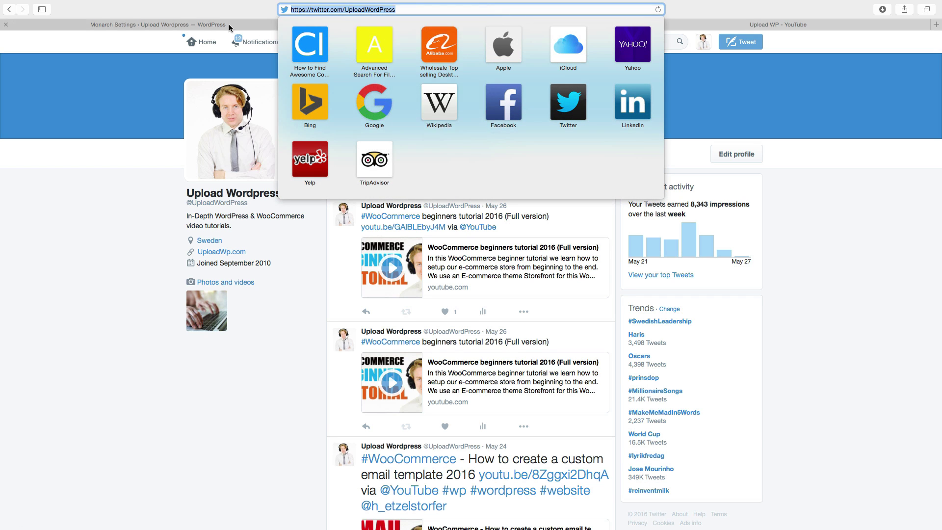
click(240, 24)
Paste the Twitter profile URL into the row and copy its username into the Name field.
right_click(661, 217)
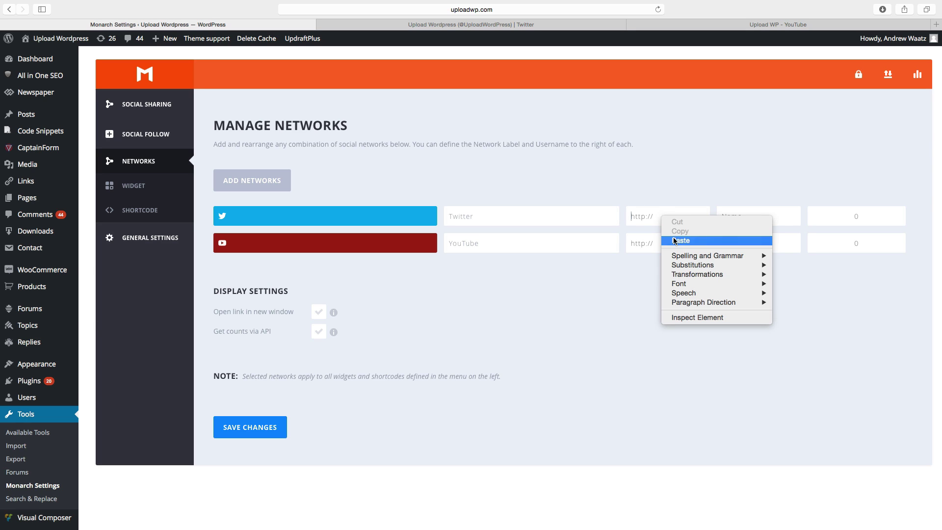
click(673, 239)
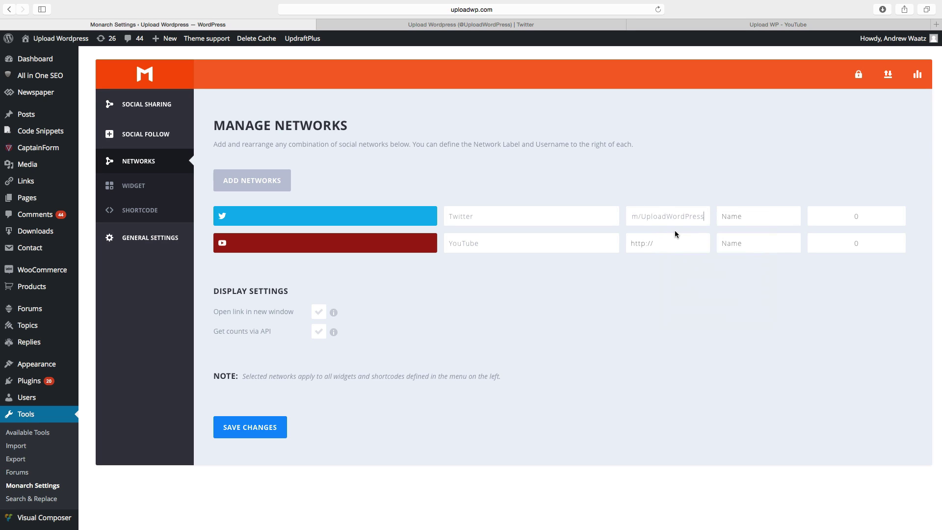
drag(644, 215, 712, 218)
right_click(691, 219)
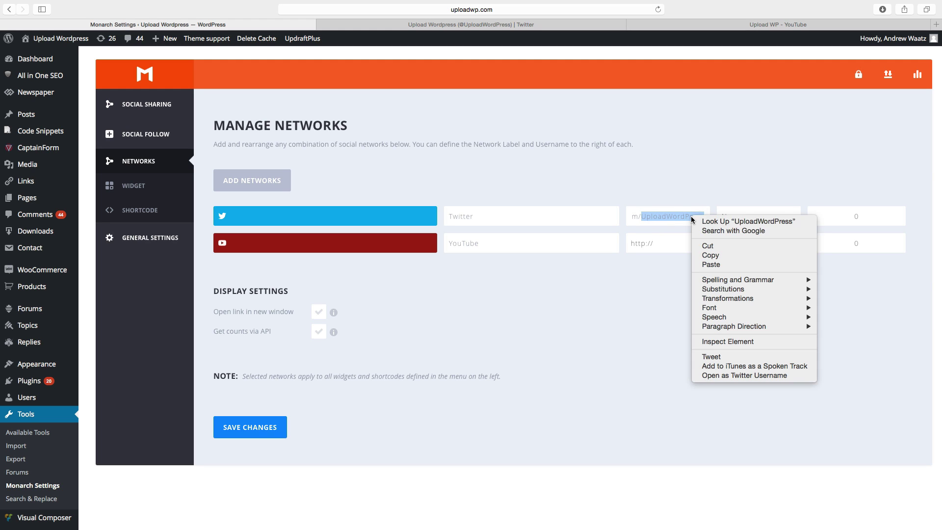
click(720, 255)
click(723, 217)
right_click(723, 216)
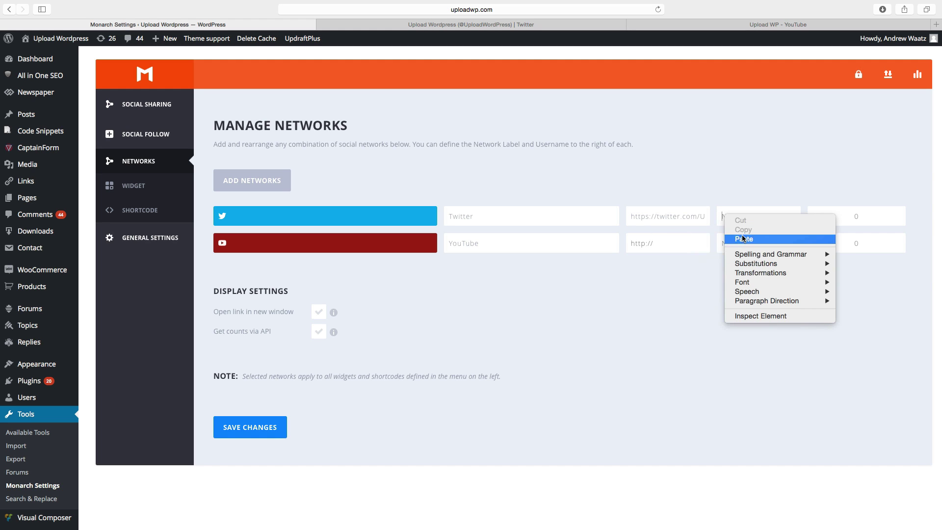
click(742, 238)
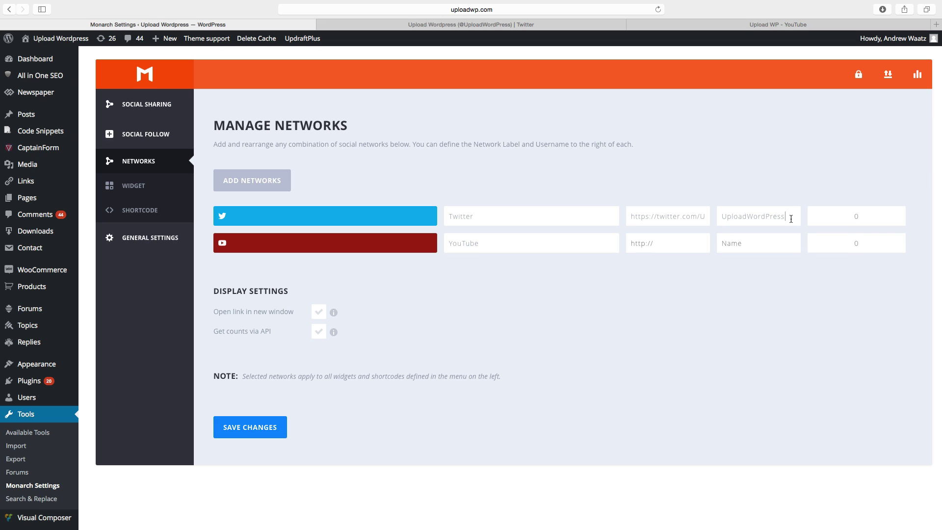
Check the follower count on Twitter and enter 1317 as the Twitter count.
click(838, 218)
click(510, 26)
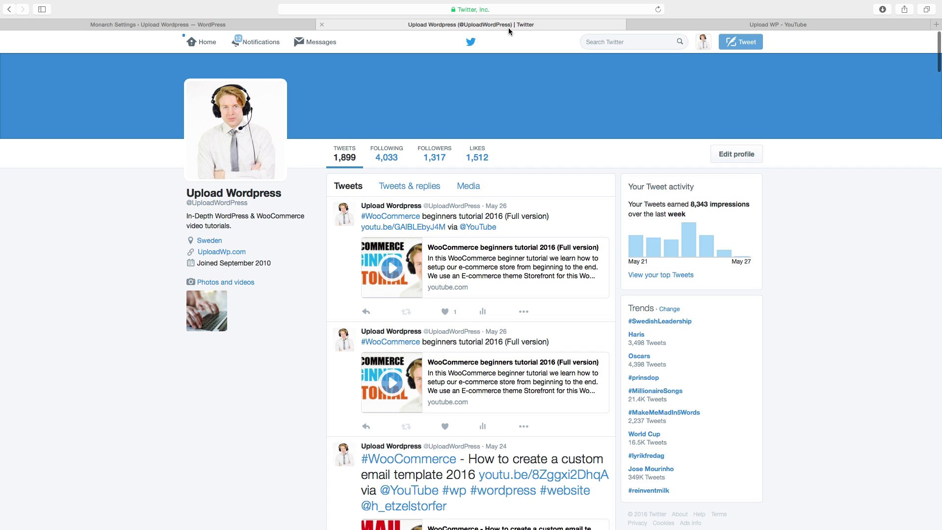
click(275, 25)
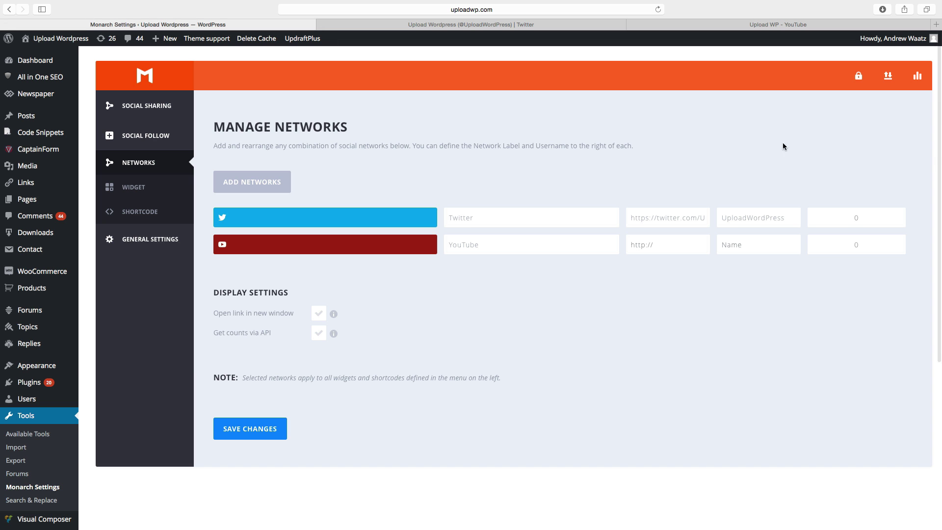
double_click(856, 218)
text(1)
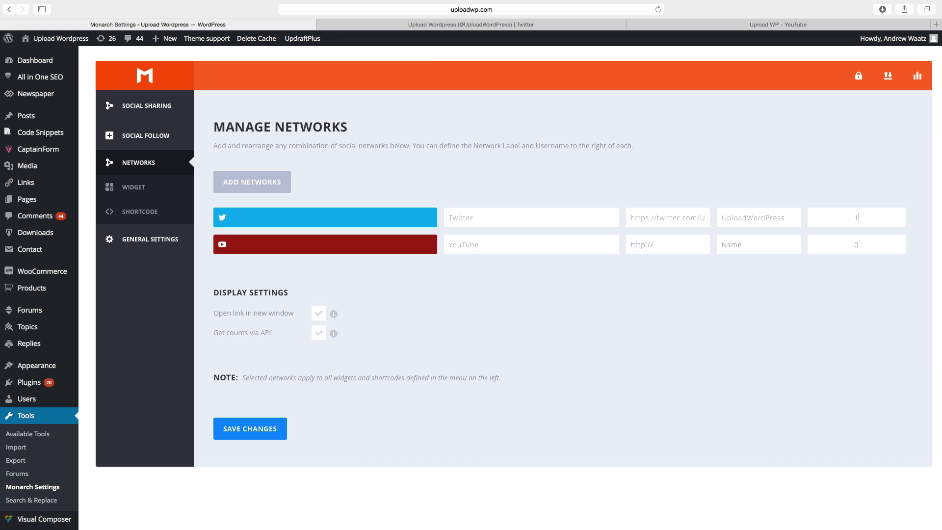
text(317)
Copy the YouTube channel URL and paste it into the YouTube row's URL field.
click(653, 248)
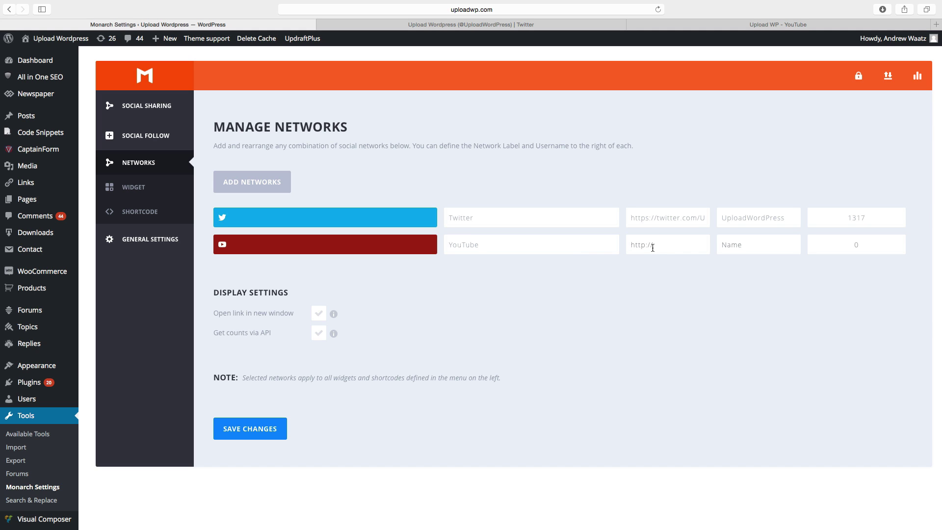
click(705, 24)
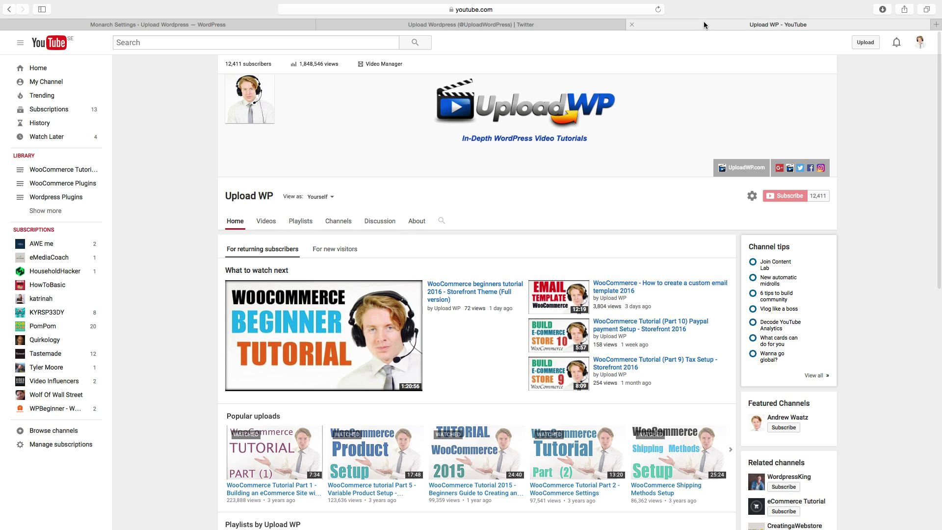
click(375, 8)
key(Right)
key(shift+alt+Left)
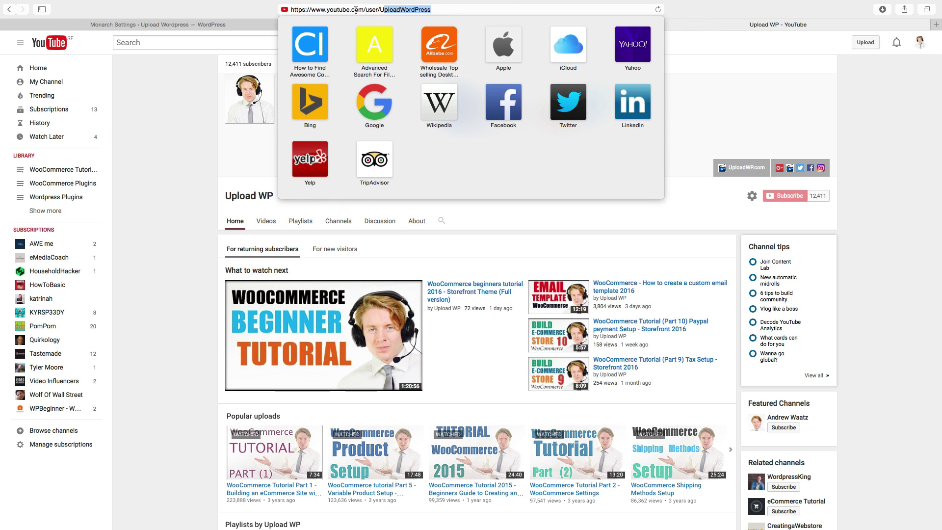
right_click(317, 10)
click(333, 64)
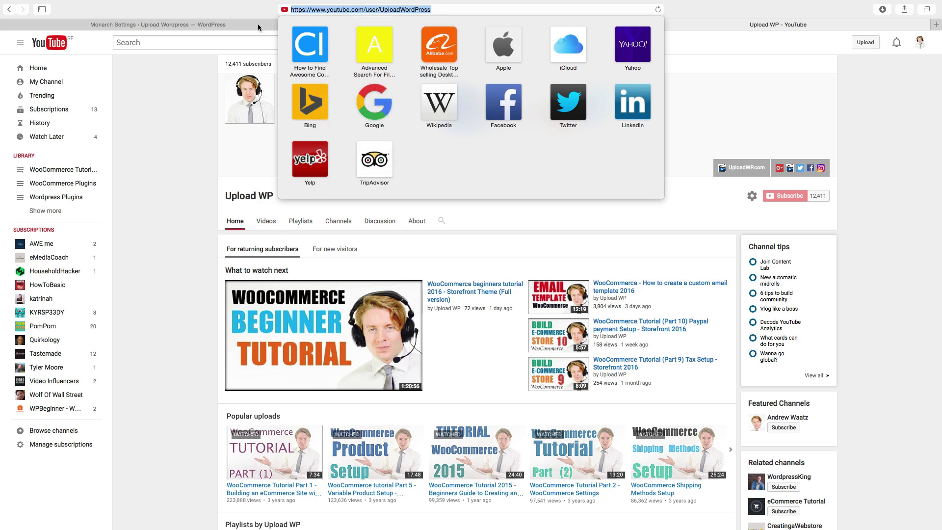
click(228, 23)
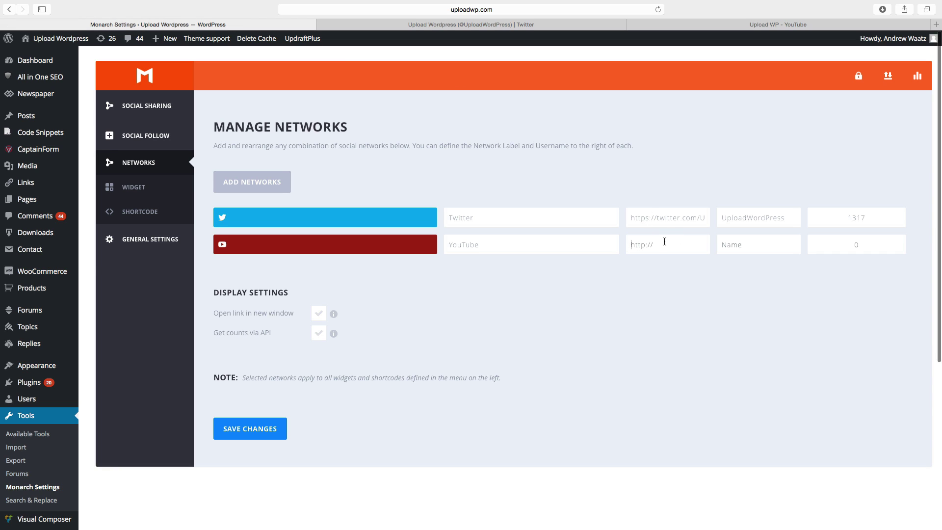
key(super+v)
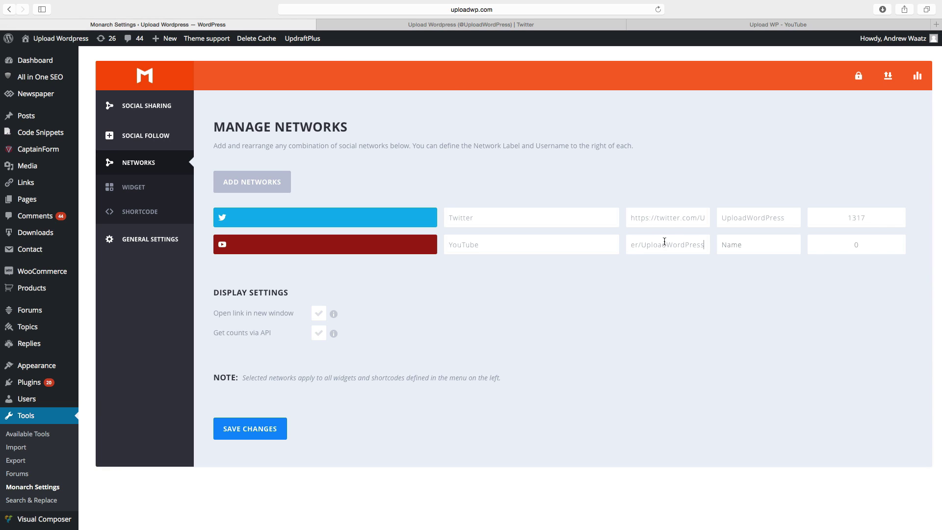
Enter 'UploadWp' as the YouTube name and 12411 as the subscriber count.
click(742, 244)
text(UploadWp)
click(854, 246)
text(1240)
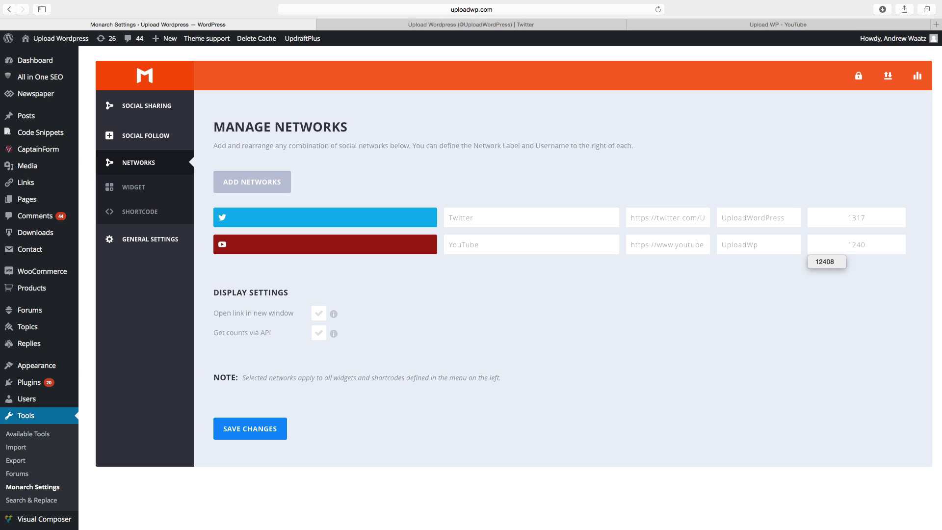
key(BackSpace)
text(11)
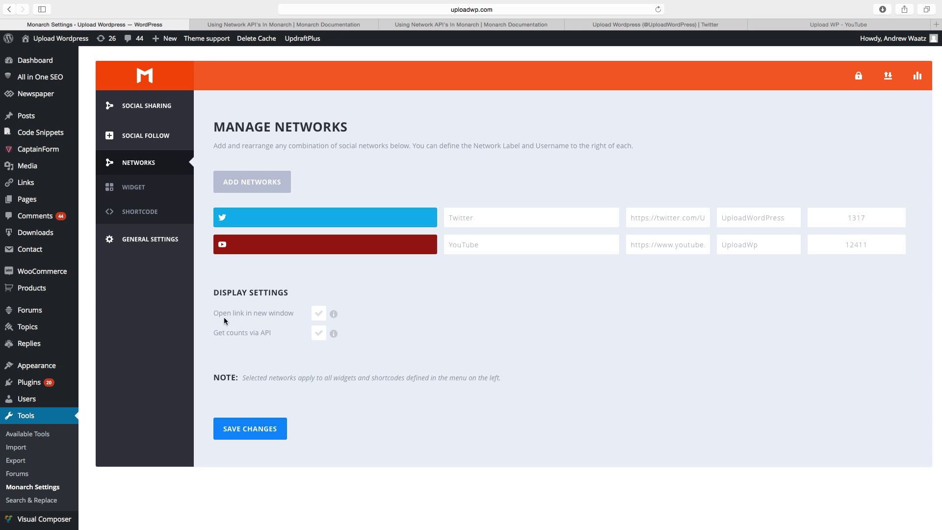
Turn on 'Open link in new window' and 'Get counts via API' in Display Settings.
click(319, 316)
click(318, 334)
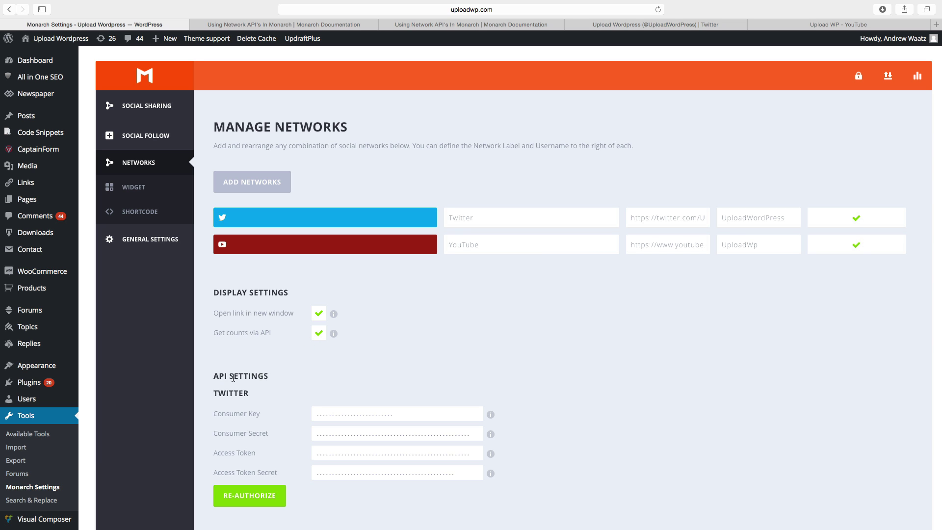
Check the Twitter consumer key documentation, then re-authorize the Twitter API connection.
scroll(269, 376, down, 3)
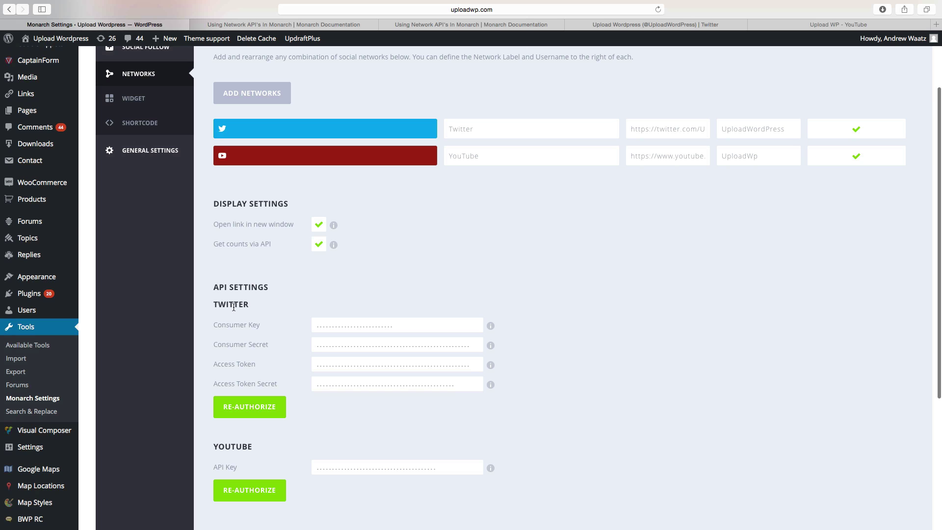
scroll(234, 307, down, 5)
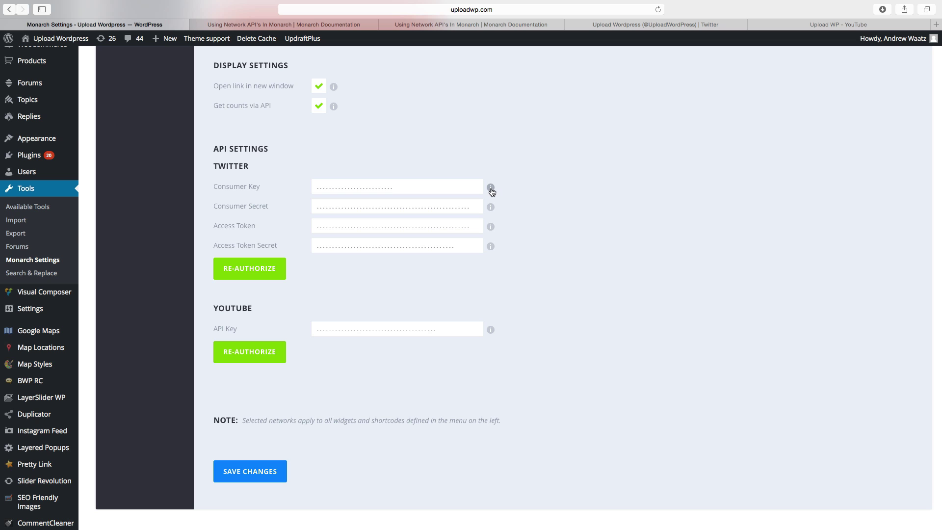
mouse_move(492, 191)
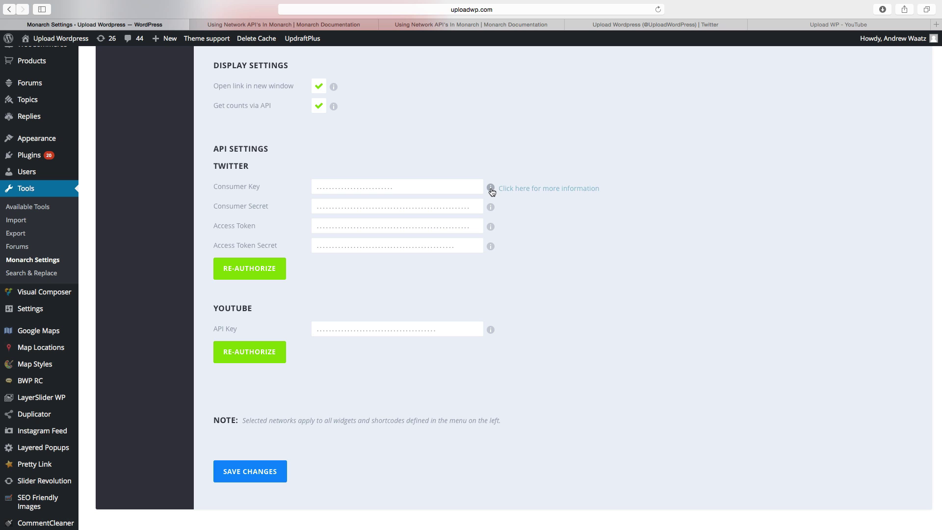
click(552, 193)
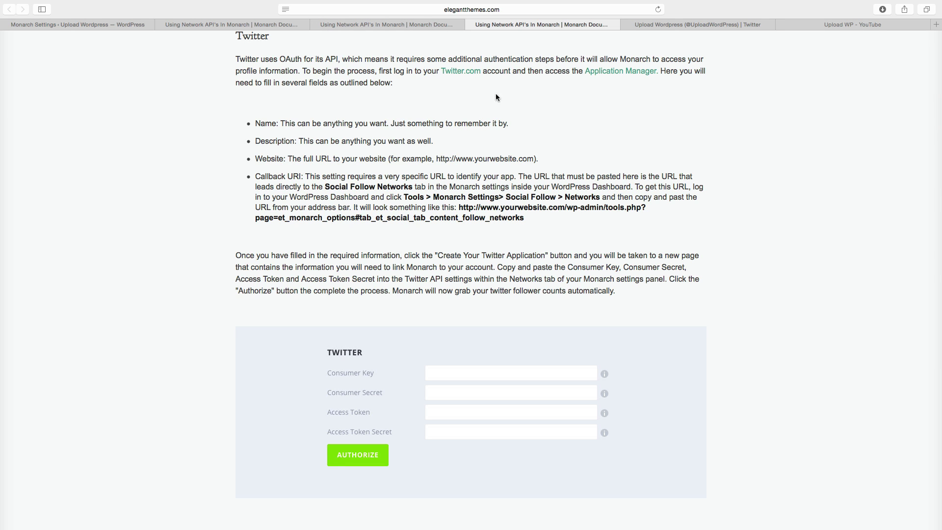
click(111, 26)
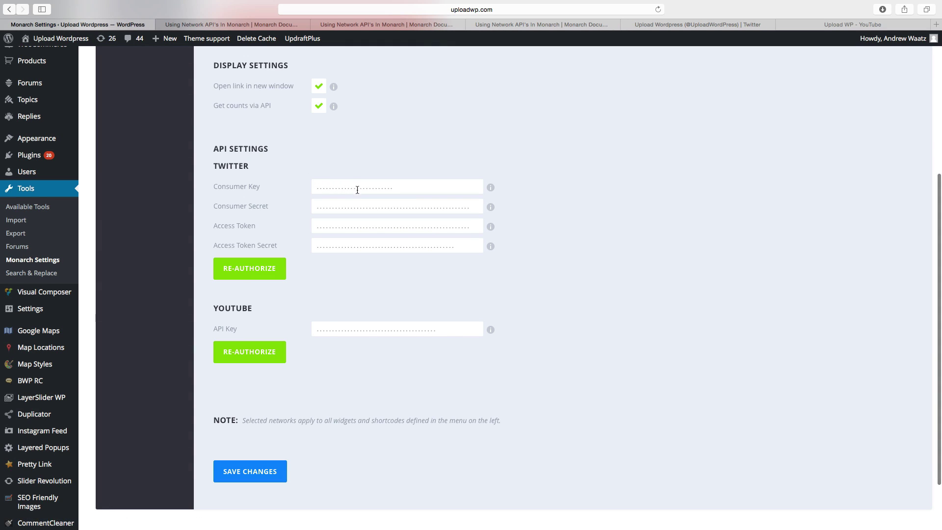
click(256, 273)
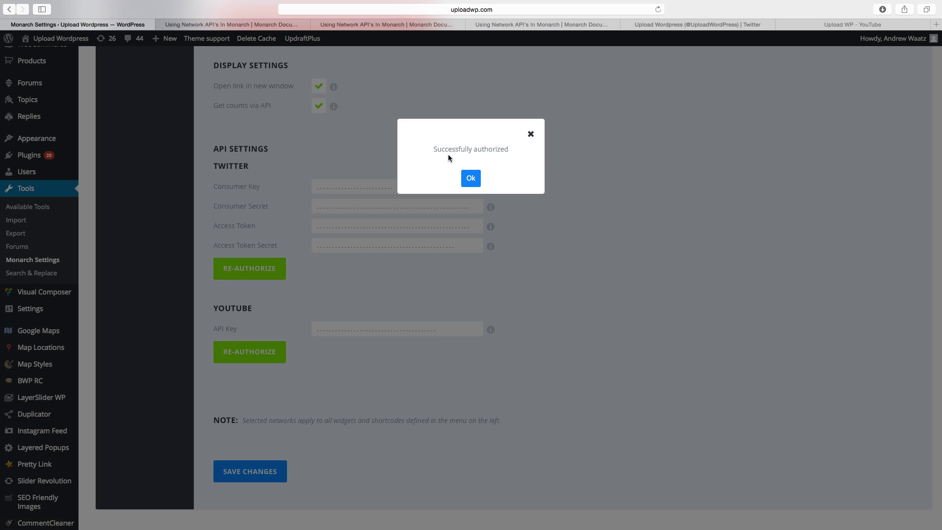
scroll(454, 154, down, 1)
Re-authorize the YouTube API key after viewing its docs, then save the network settings.
click(471, 179)
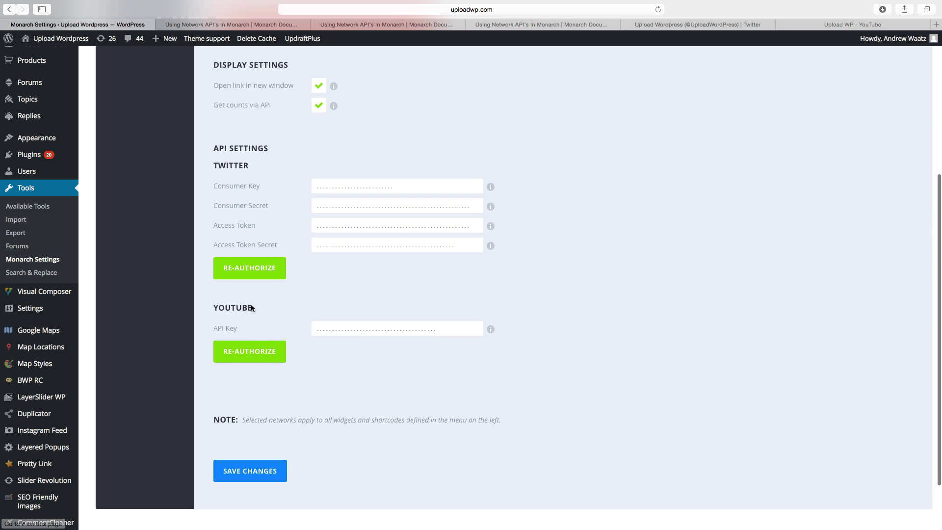
mouse_move(490, 329)
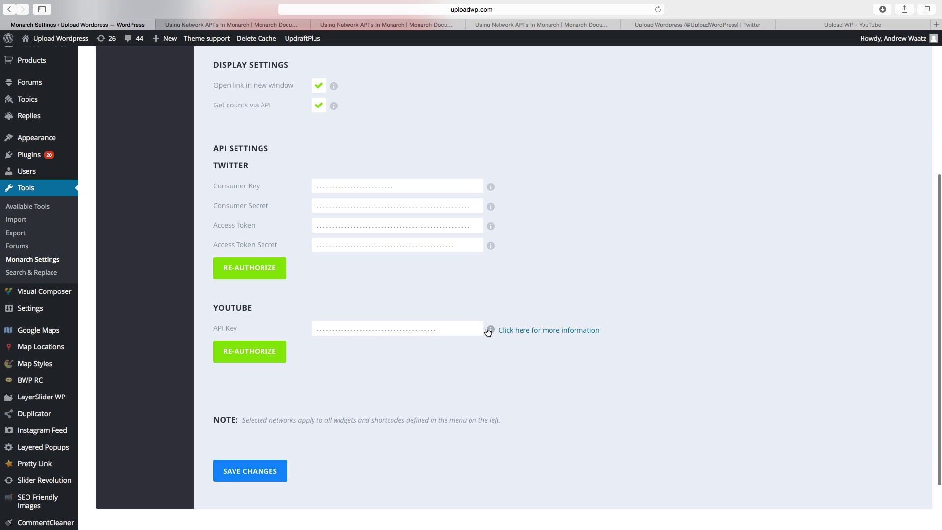
click(524, 333)
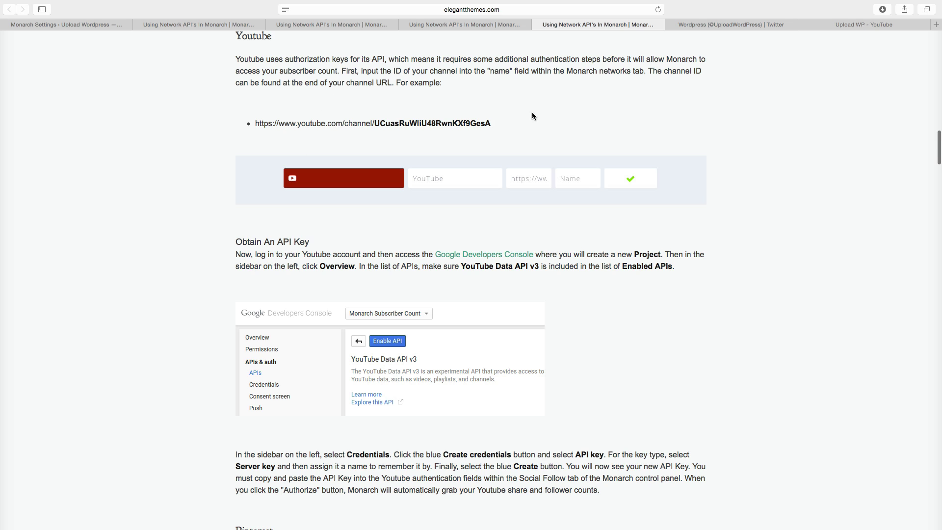
click(37, 25)
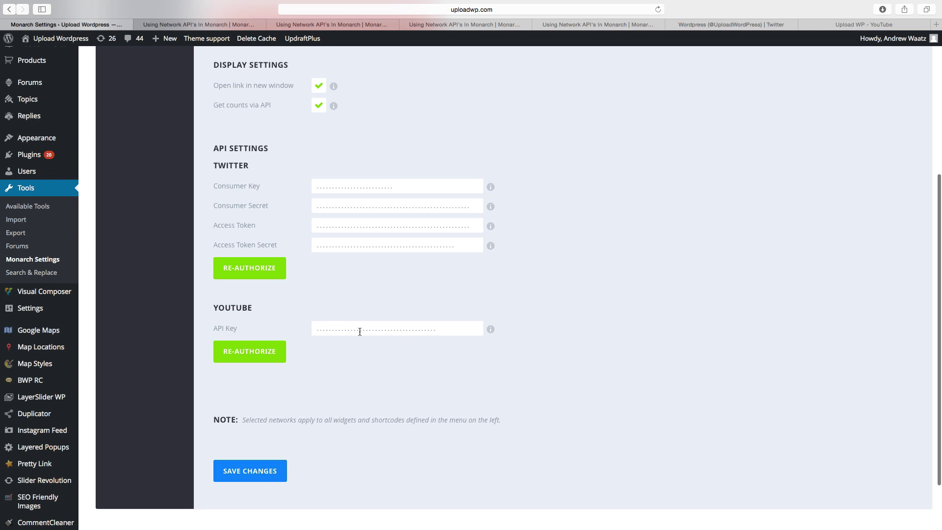
click(270, 357)
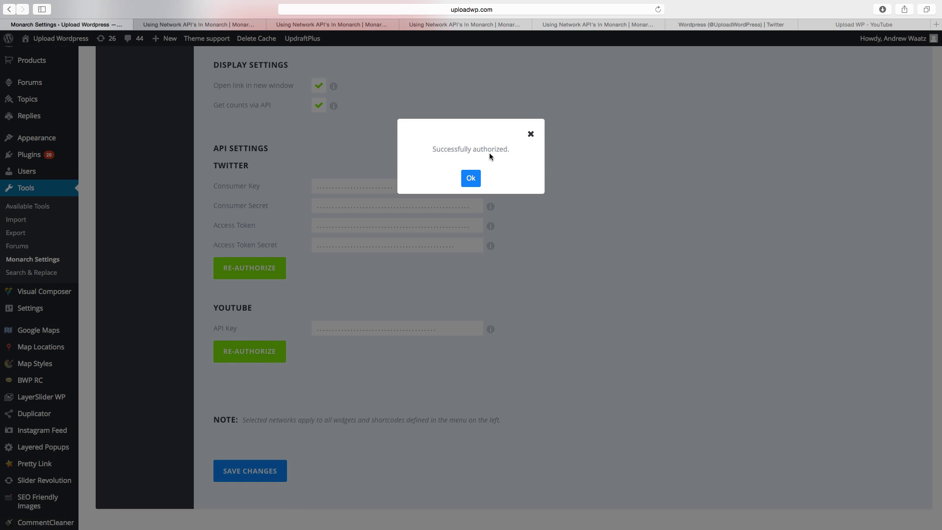
click(473, 179)
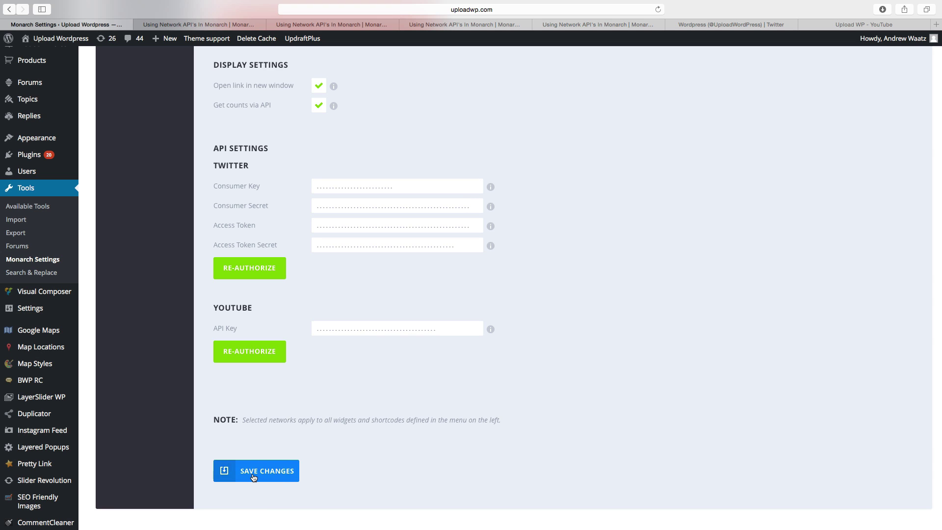
scroll(253, 478, down, 1)
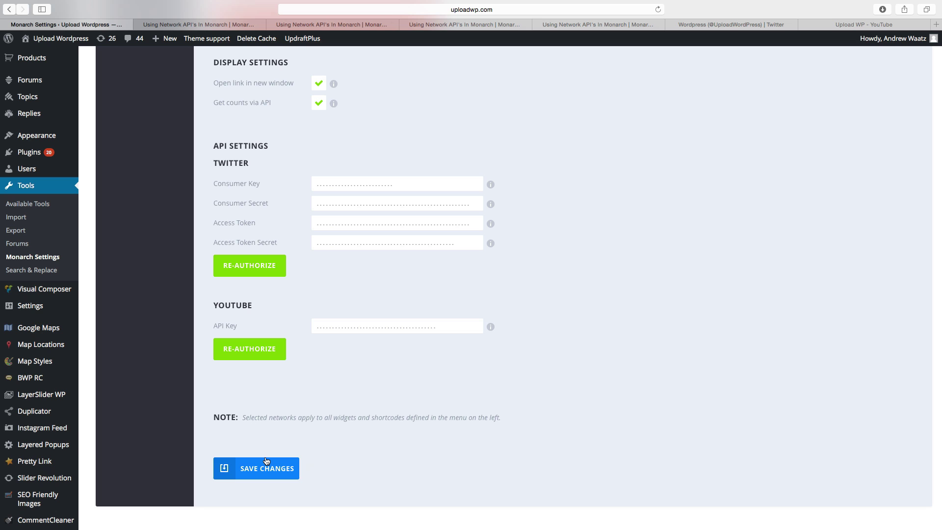
click(267, 460)
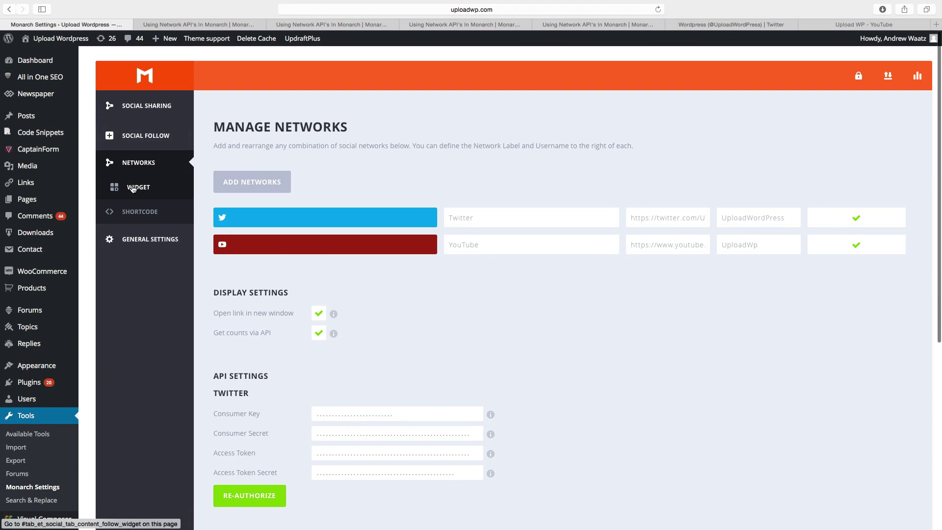
In the follow Widget settings, choose the first icon style and the circle icon shape.
click(133, 189)
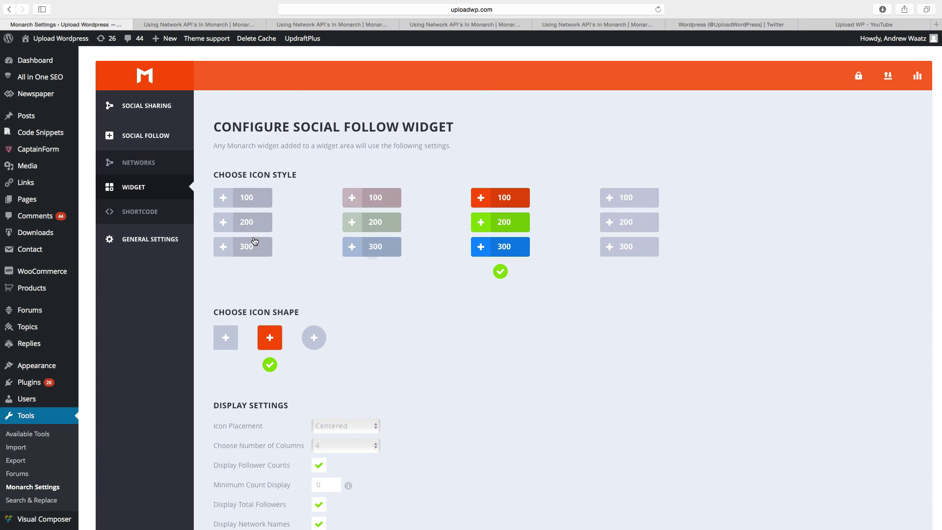
click(244, 271)
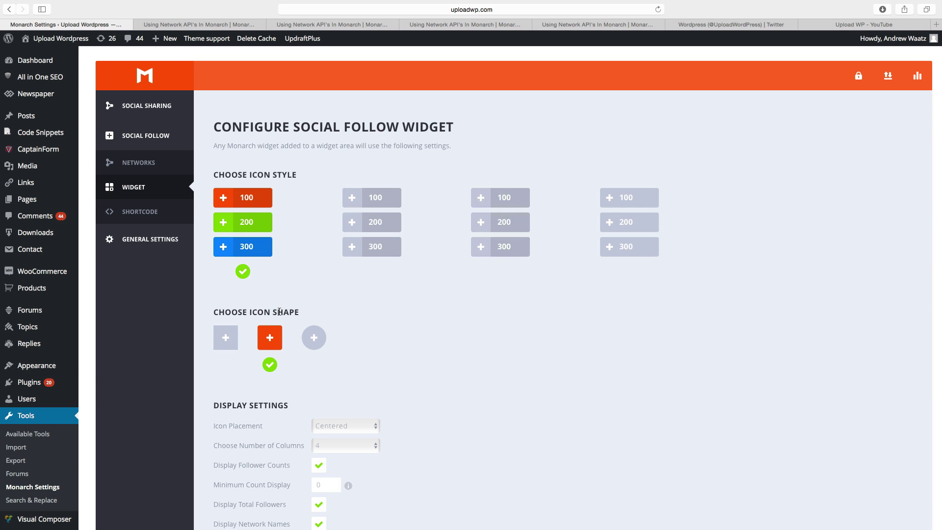
click(314, 337)
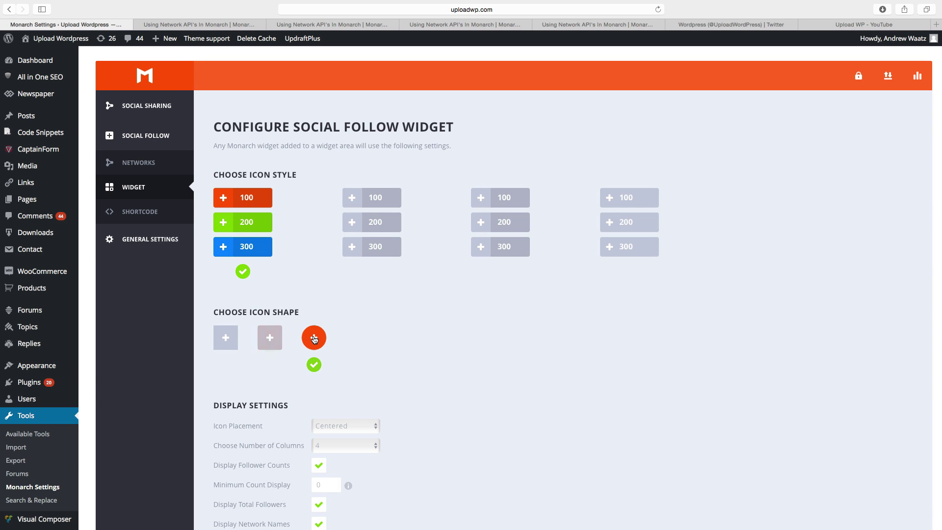
scroll(280, 351, down, 5)
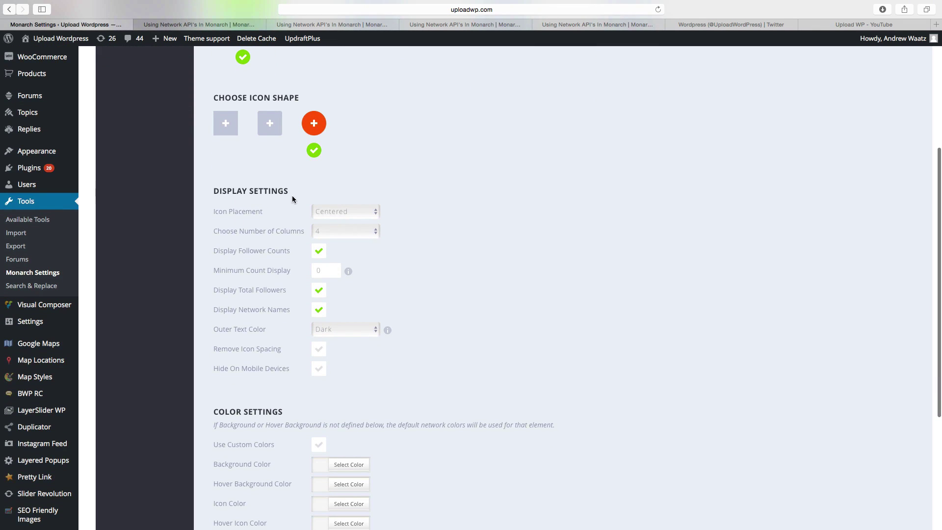
Keep Centered placement and Dark outer text, set Minimum Count Display to 100, and save.
click(322, 214)
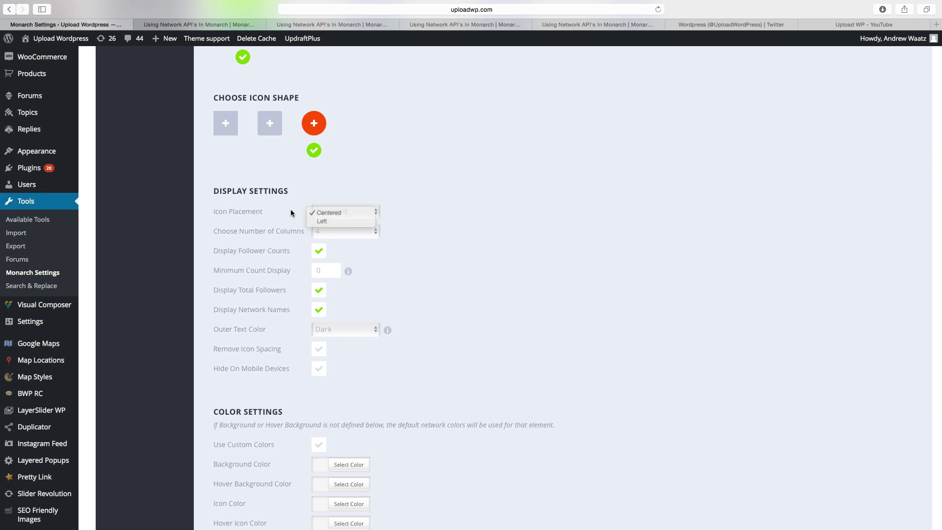
click(241, 240)
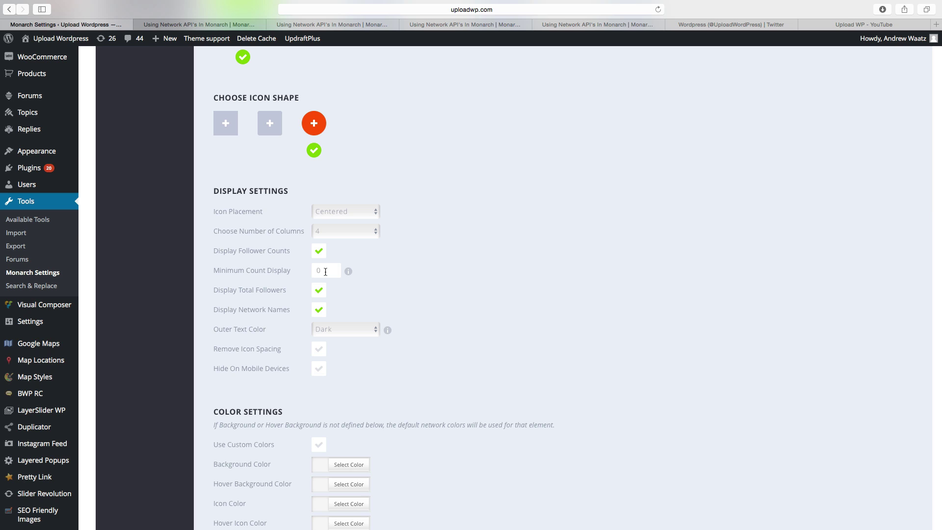
text(100)
click(328, 329)
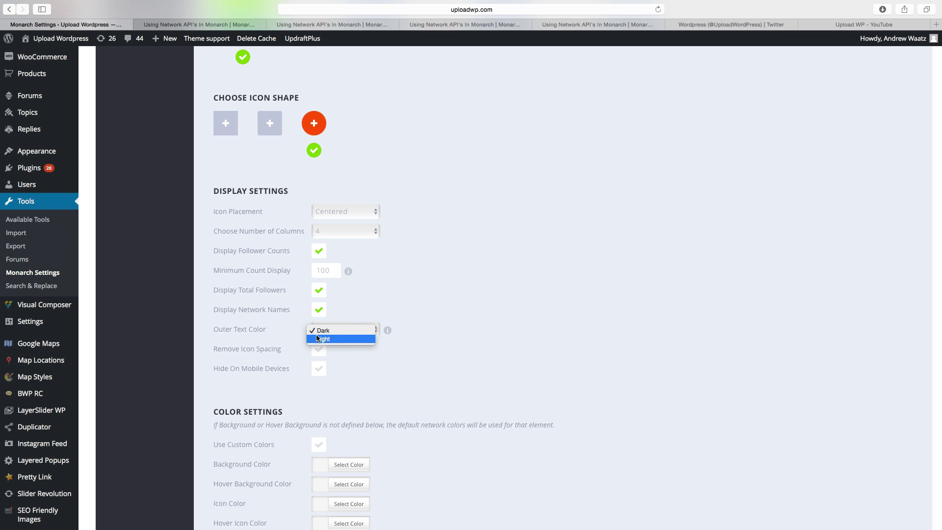
click(280, 330)
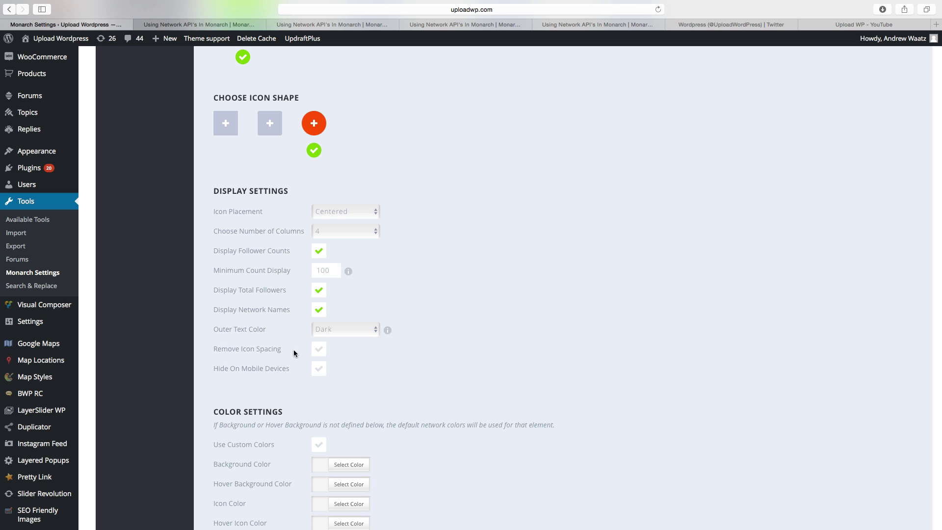
click(318, 352)
click(320, 352)
scroll(296, 377, down, 5)
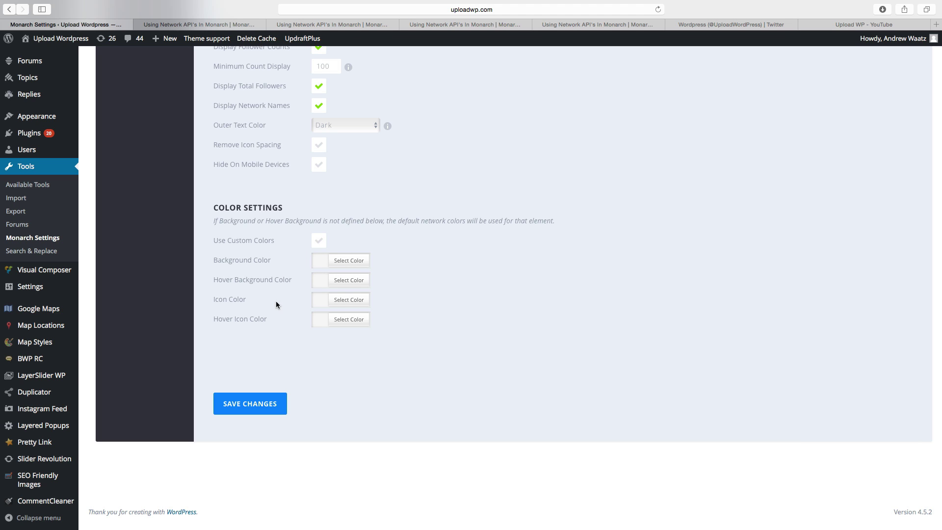
click(258, 411)
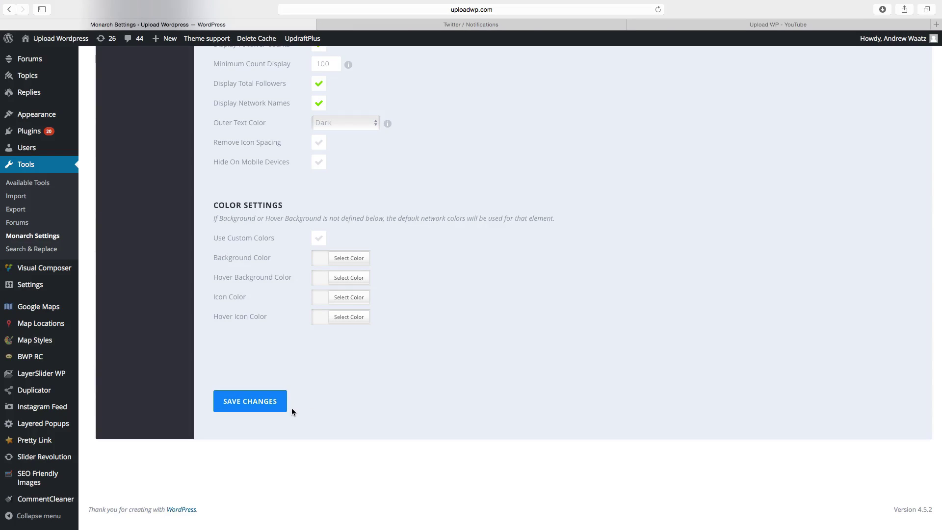
scroll(293, 408, up, 9)
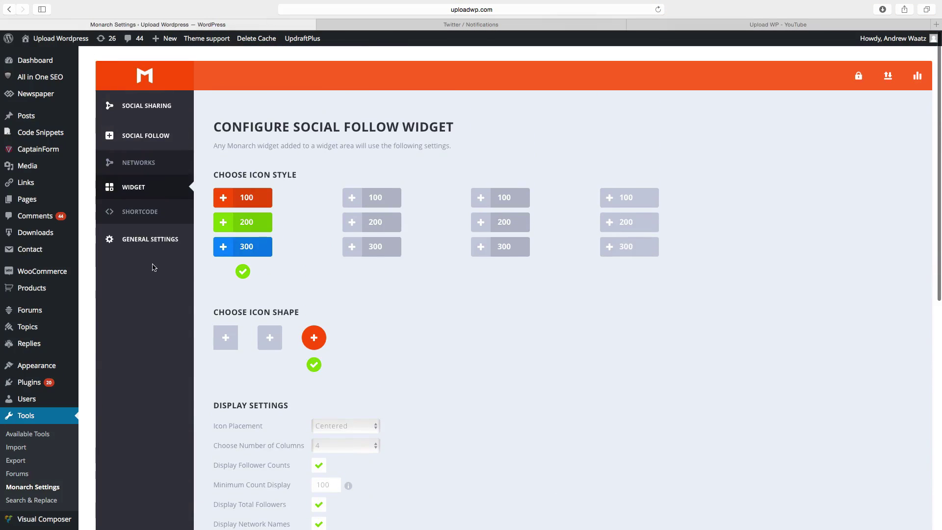
Open the follow Shortcode settings, keeping the column count at Auto Width.
click(138, 212)
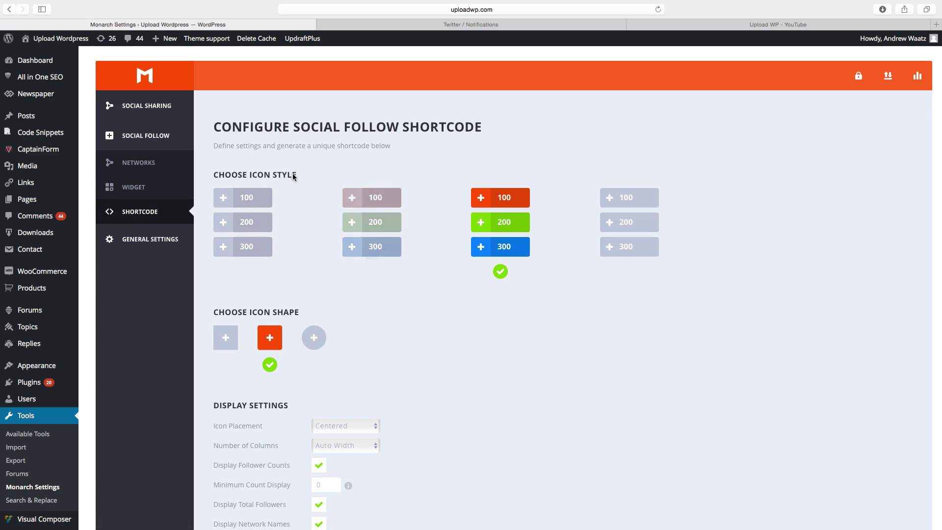
scroll(260, 235, down, 3)
scroll(255, 225, down, 5)
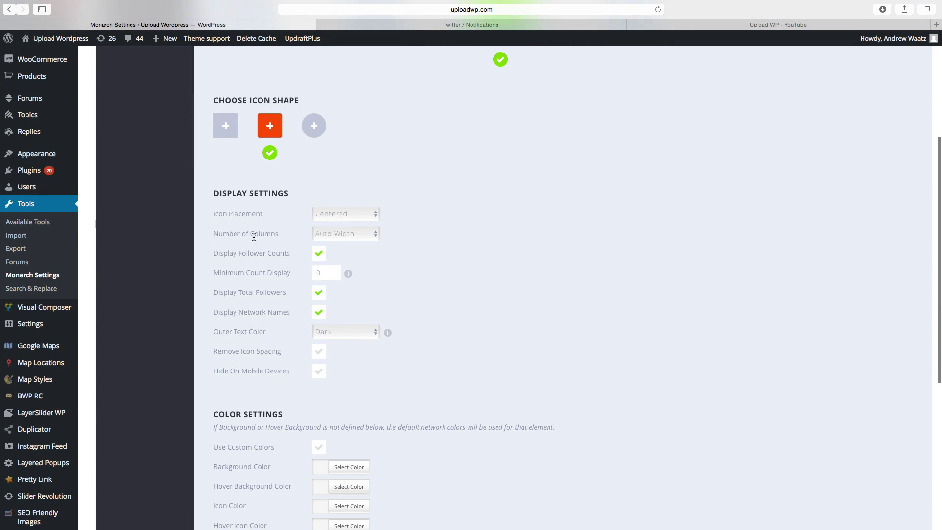
click(327, 235)
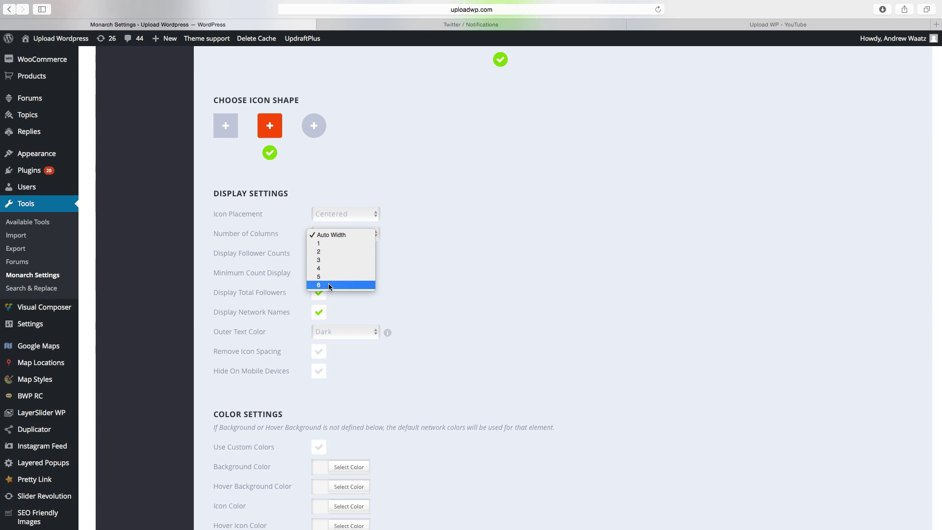
click(304, 253)
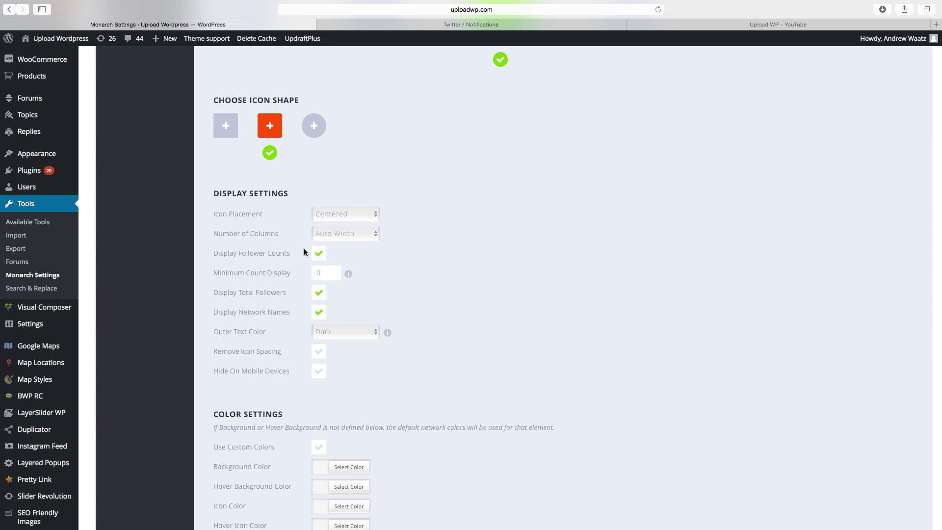
Generate the follow shortcode, copy it, and save the shortcode settings.
scroll(278, 355, down, 5)
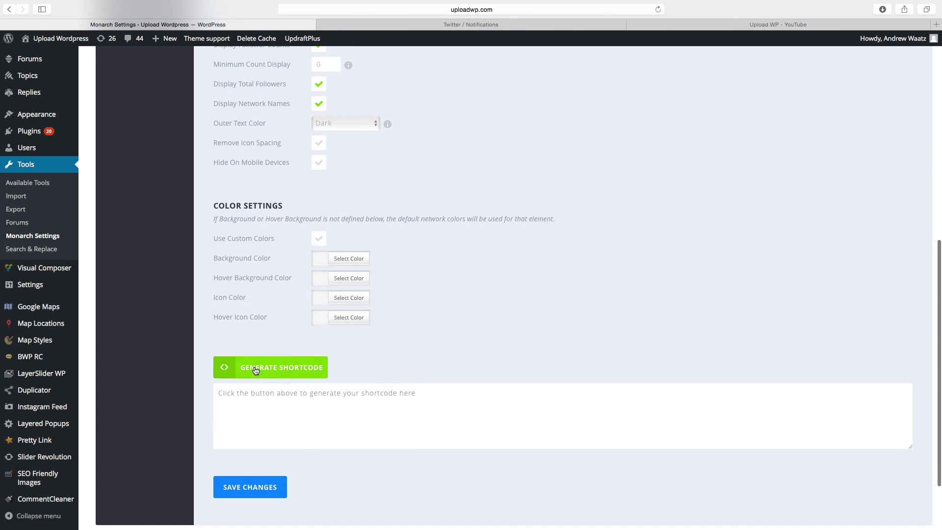
click(265, 370)
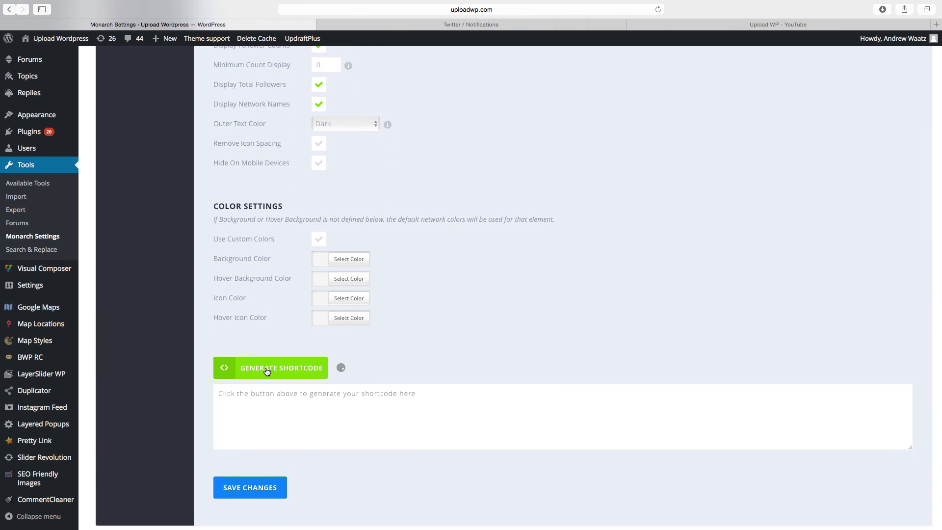
drag(216, 393, 878, 391)
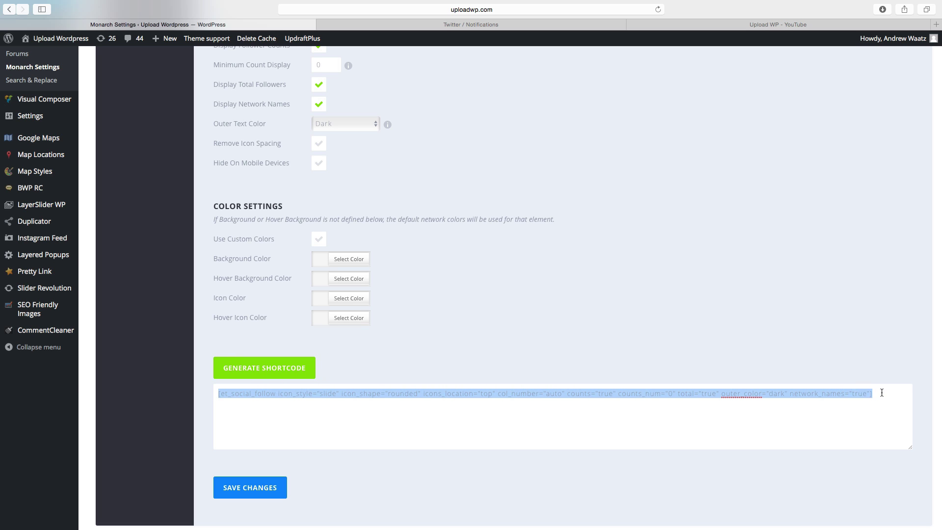
right_click(853, 392)
click(850, 409)
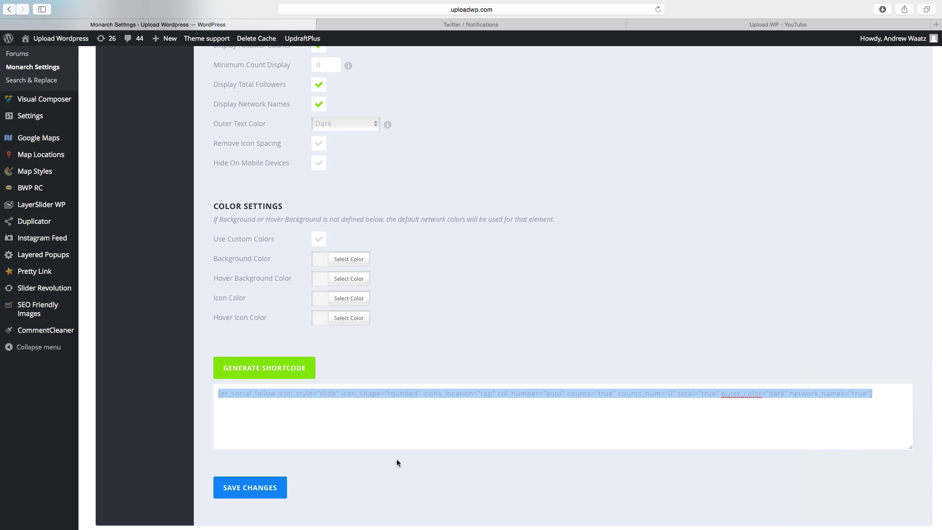
click(258, 489)
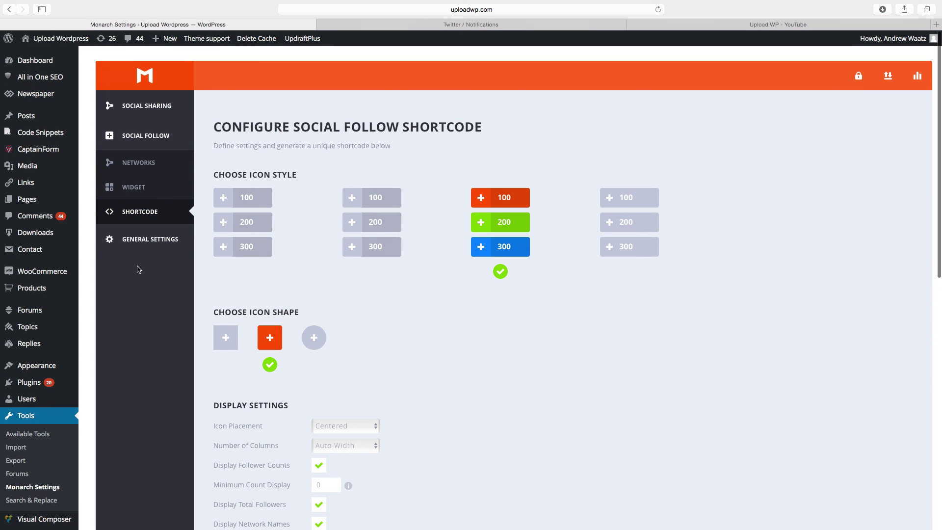
In Monarch's General Settings, set the count update frequency to 0 and reveal the App ID help.
click(140, 244)
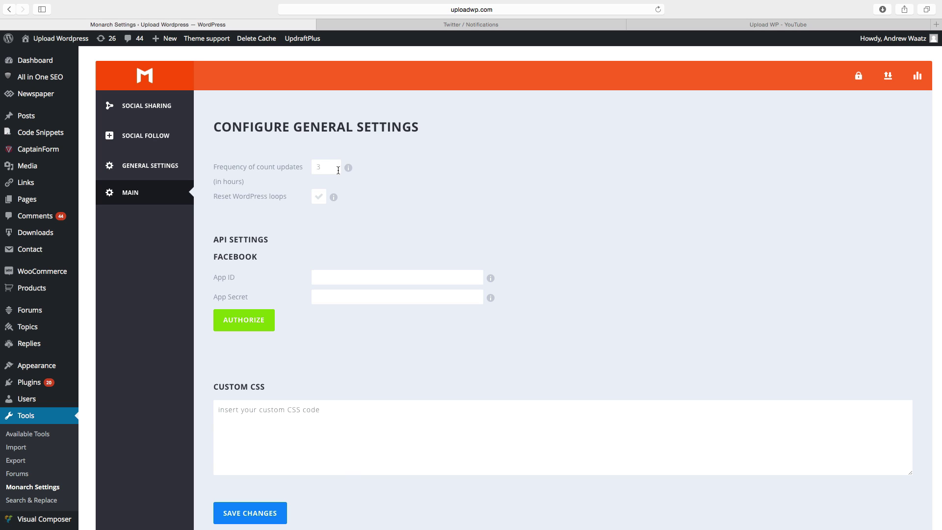
drag(326, 166, 311, 166)
text(0)
mouse_move(334, 197)
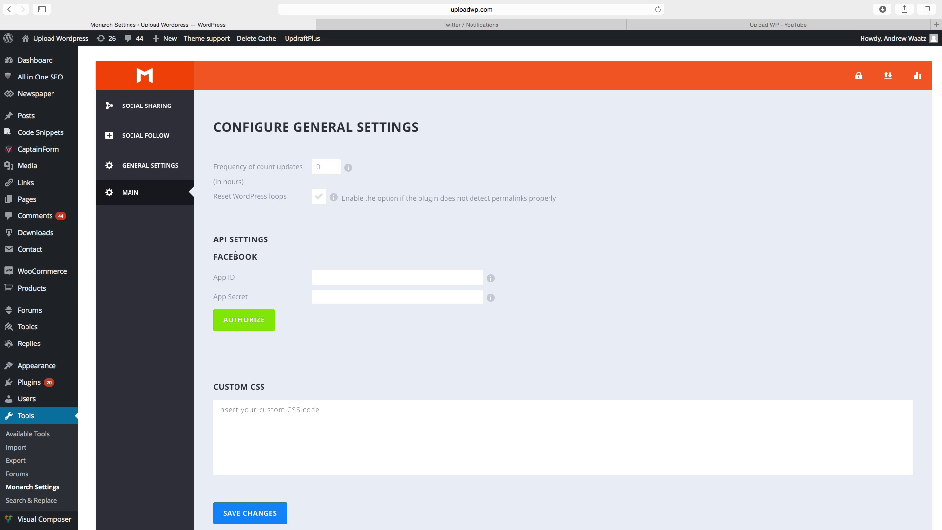
Open the Facebook App ID documentation in a new tab and return to the settings.
mouse_move(491, 278)
click(538, 280)
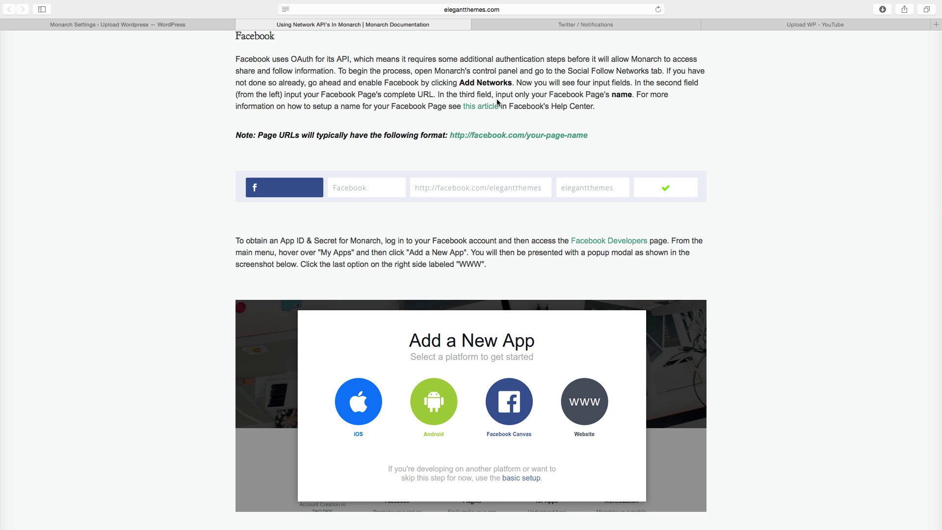
click(129, 26)
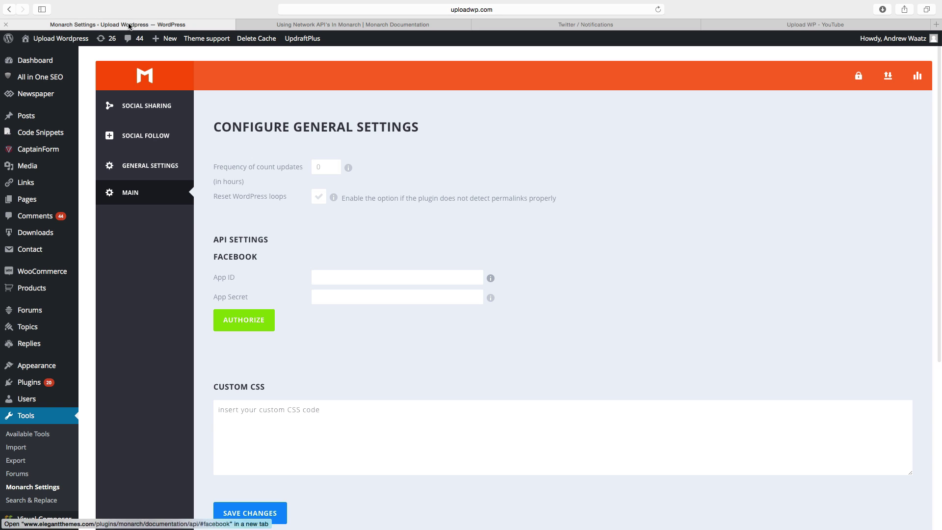
Save the Monarch general settings, leaving the Facebook App ID and Secret empty.
click(330, 279)
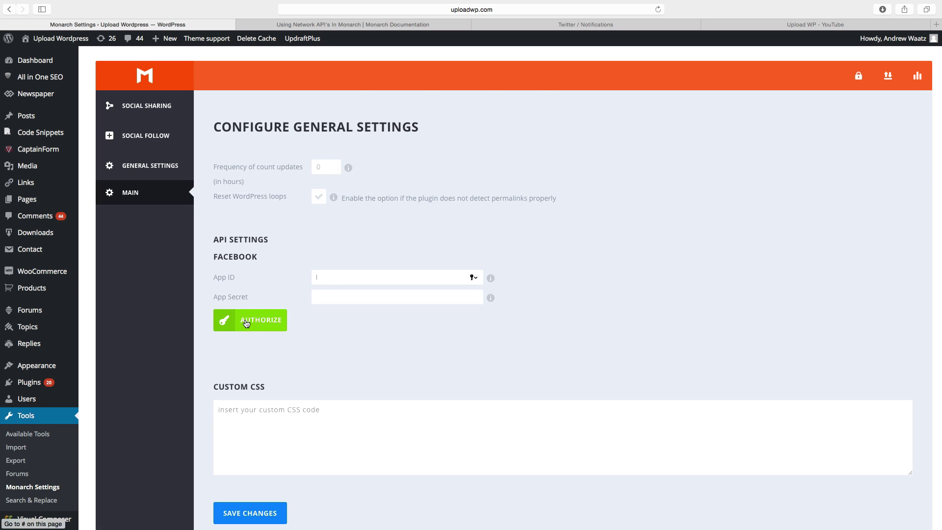
scroll(253, 386, down, 3)
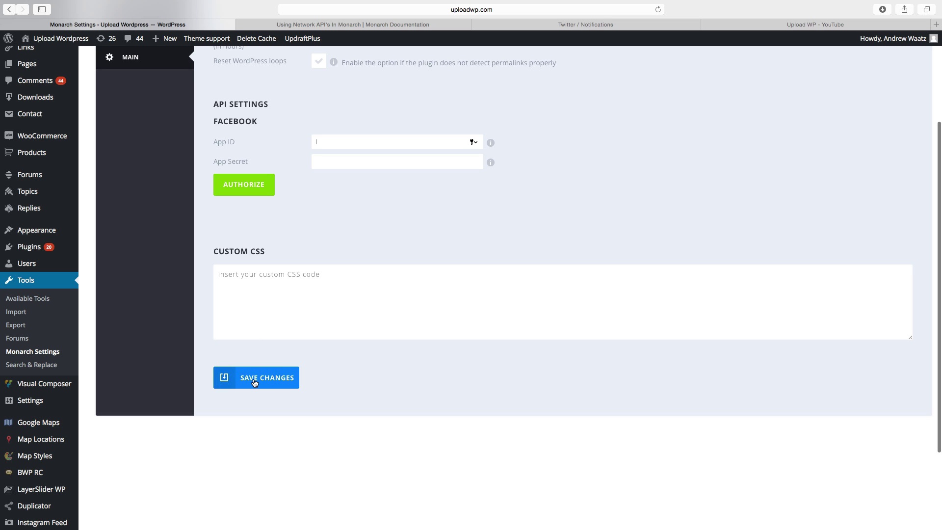
click(255, 382)
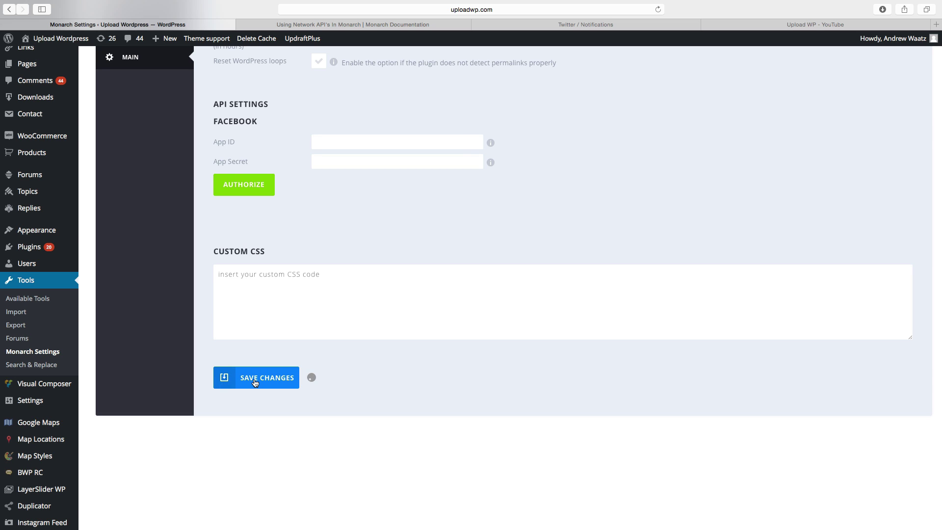
scroll(274, 334, down, 1)
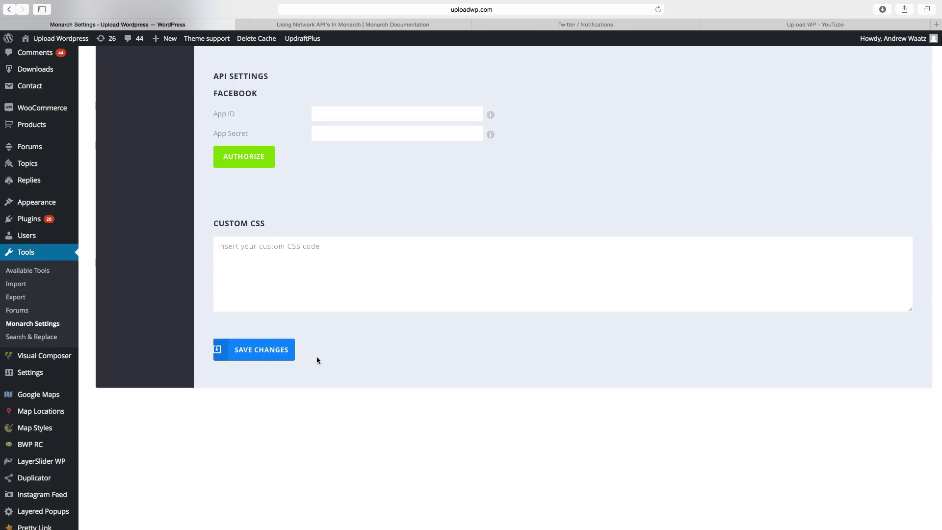
Add a Monarch Follow widget titled 'Follow Us' to Newspaper default, above the [tagDiv] Ad box.
mouse_move(44, 202)
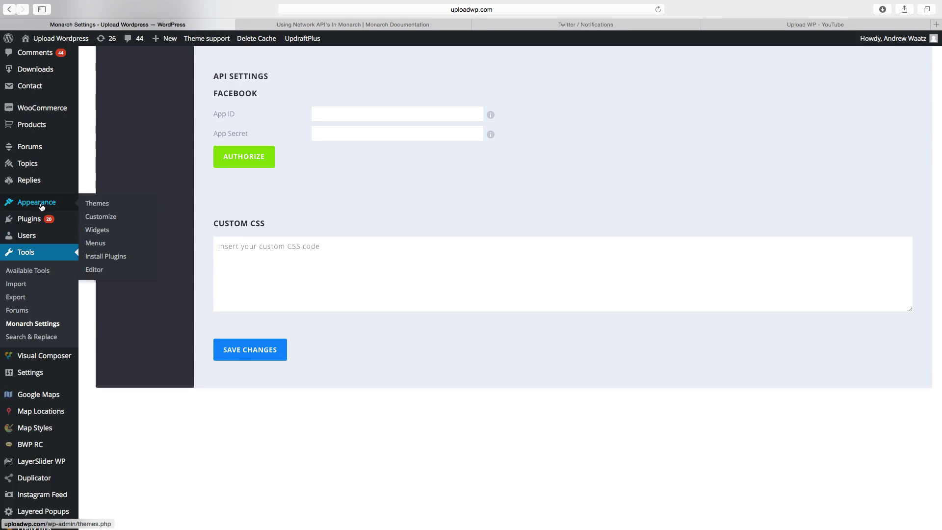
click(97, 230)
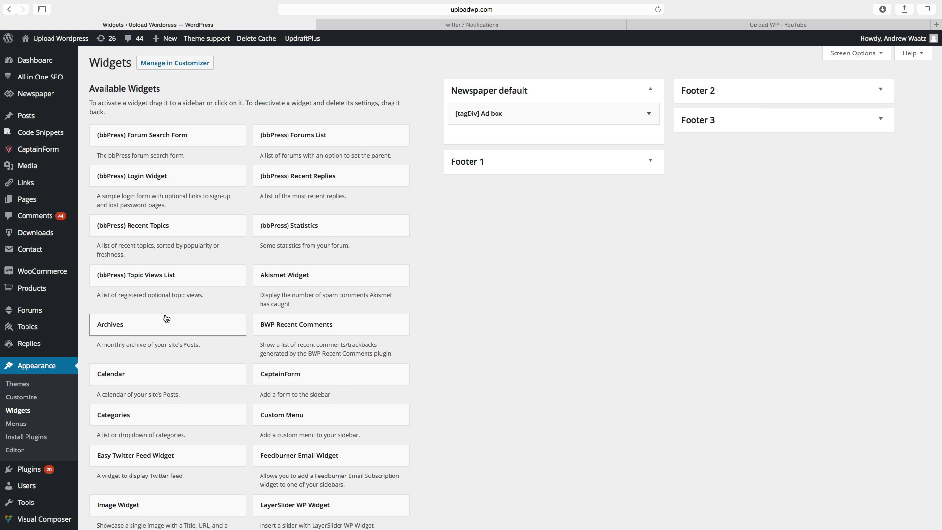
scroll(149, 311, down, 10)
scroll(164, 361, down, 2)
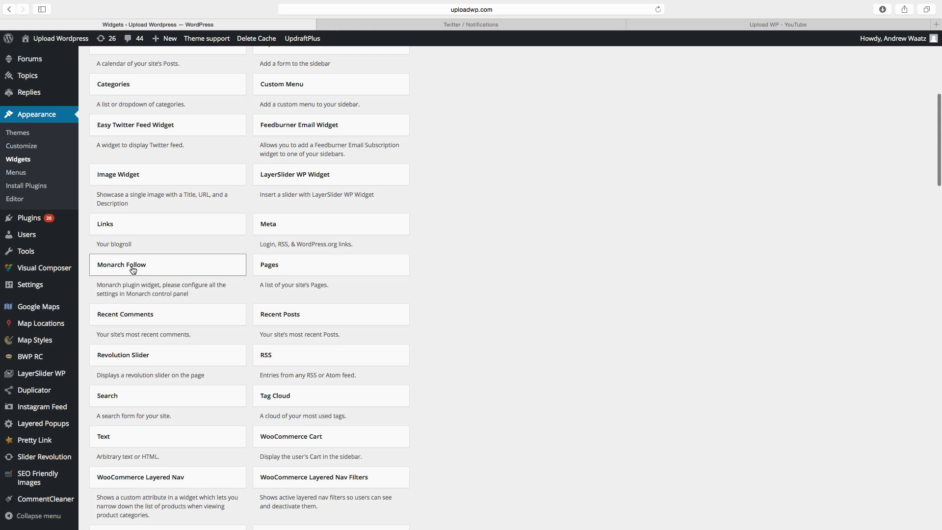
click(133, 269)
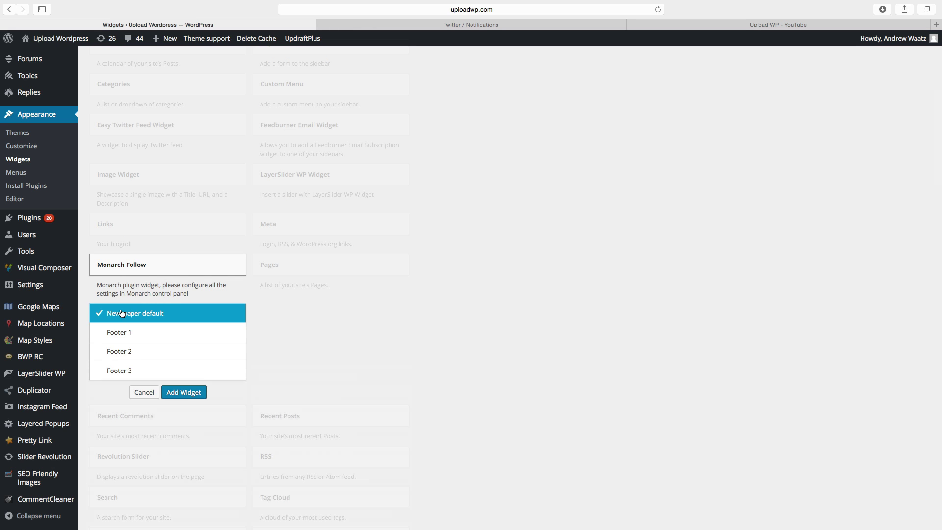
click(187, 393)
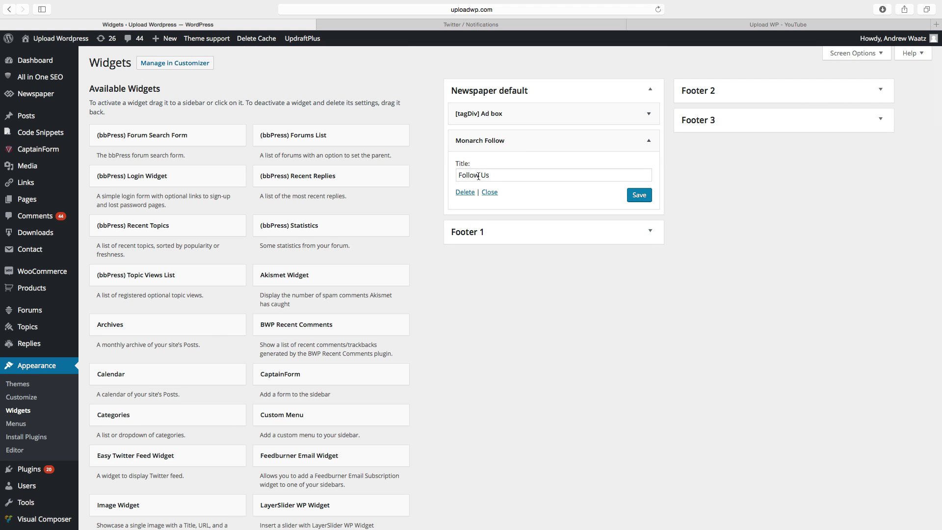
click(641, 195)
drag(587, 138, 580, 112)
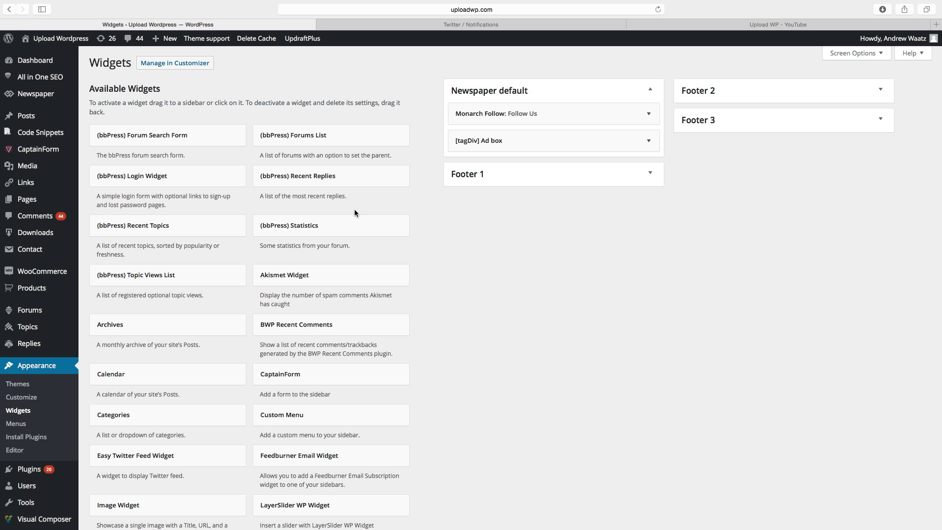
scroll(246, 296, down, 10)
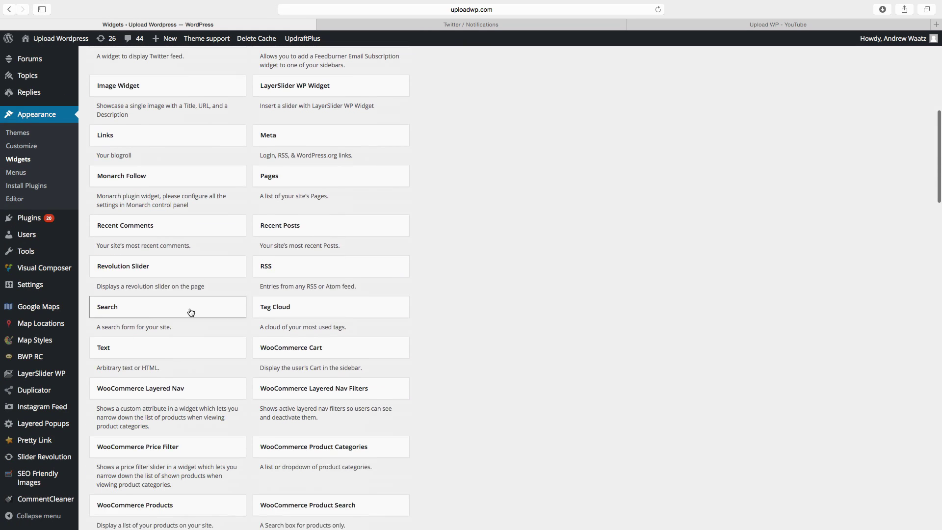
Add a 'Follow us' Text widget with the pasted et_social_follow shortcode above the Ad box.
click(139, 311)
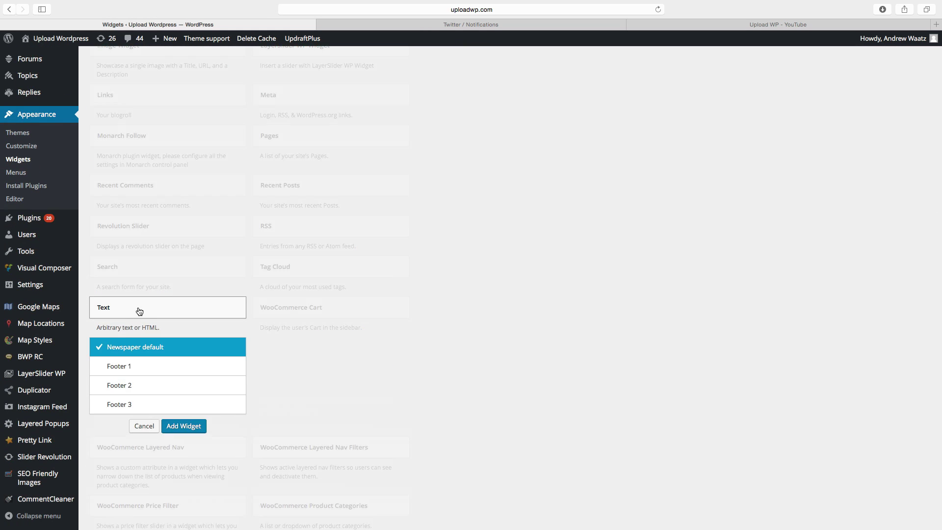
click(184, 426)
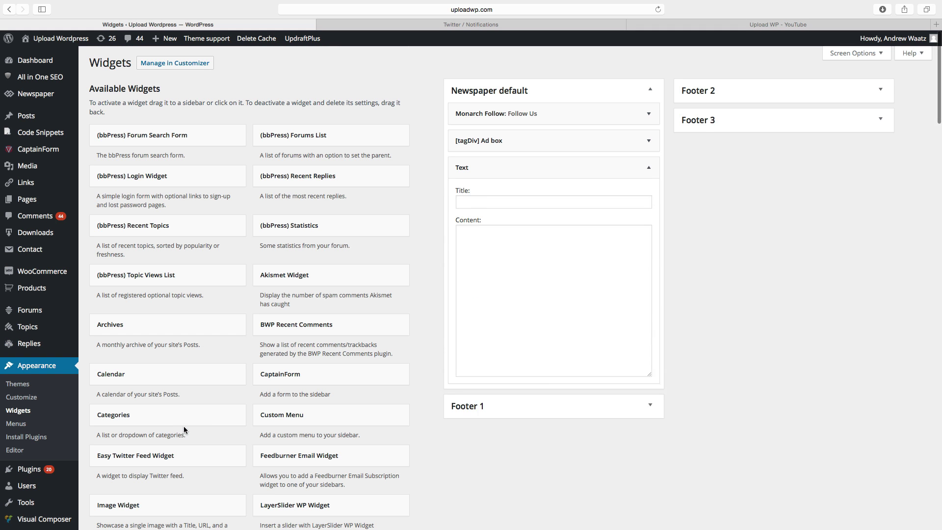
click(479, 204)
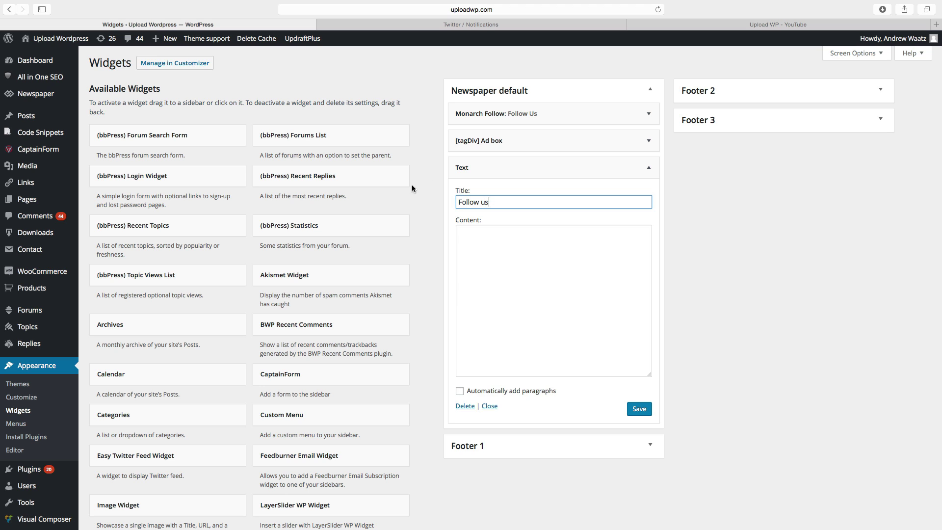
click(535, 264)
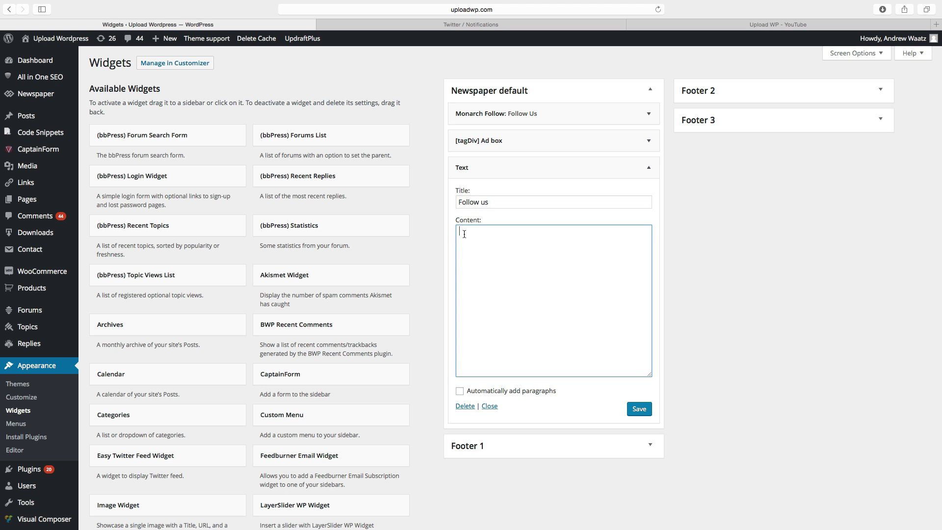
right_click(464, 234)
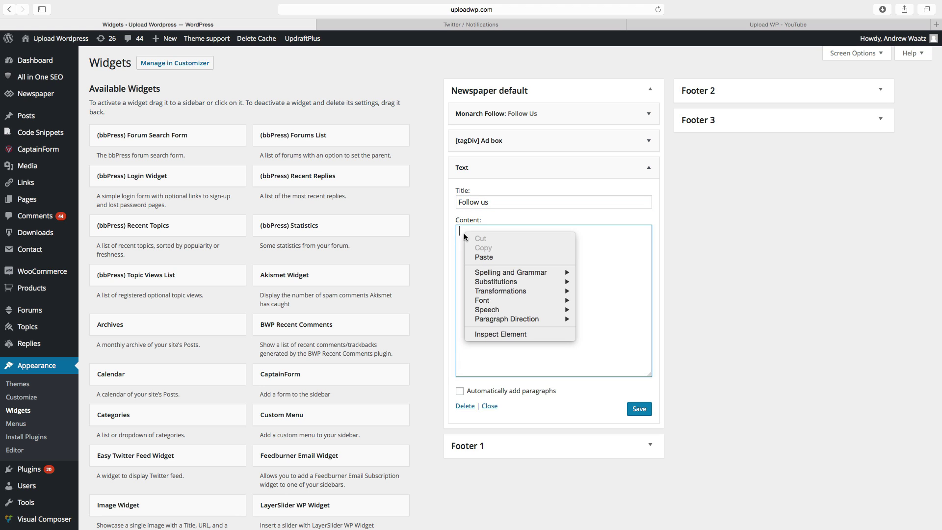
click(483, 257)
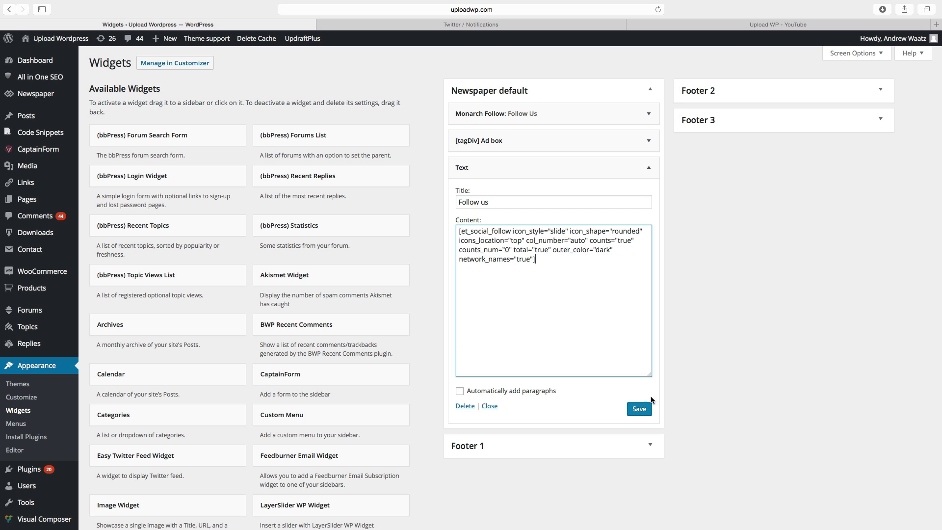
click(640, 411)
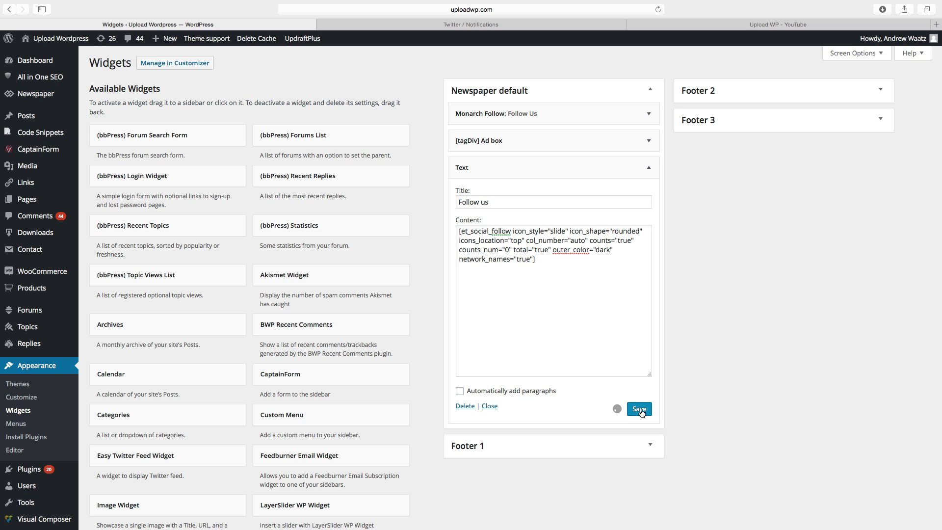
drag(544, 172, 543, 145)
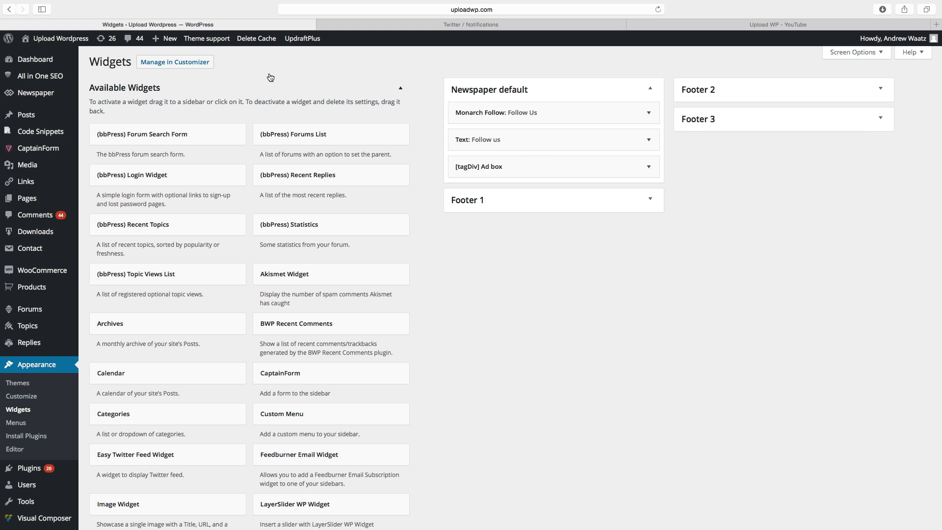
Open the WooCommerce WP HTML Mail article and check the Twitter 1.3k and YouTube 12.4k follow boxes.
click(59, 38)
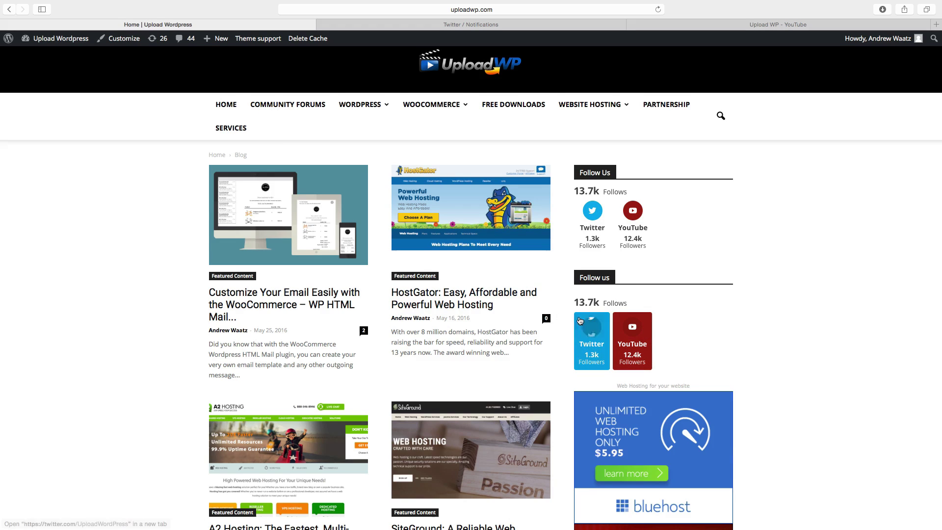
click(316, 295)
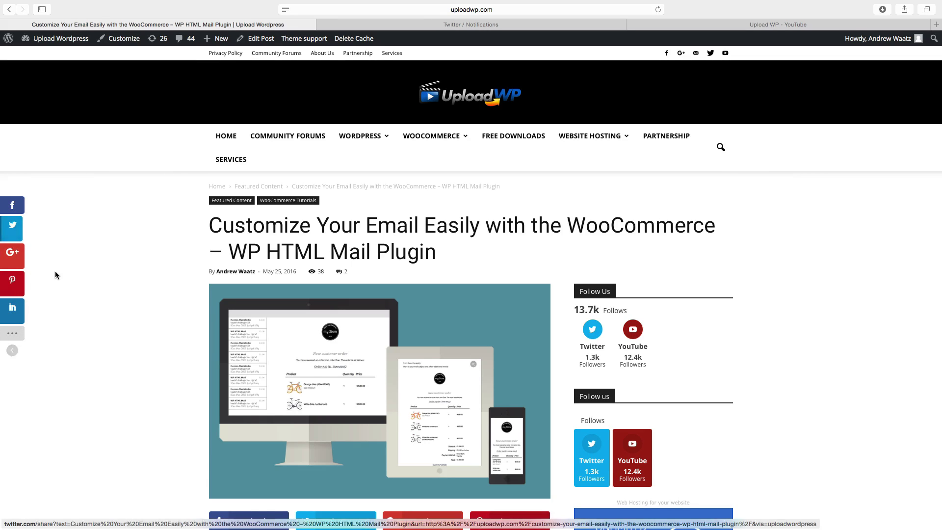
scroll(54, 274, down, 3)
scroll(54, 279, down, 15)
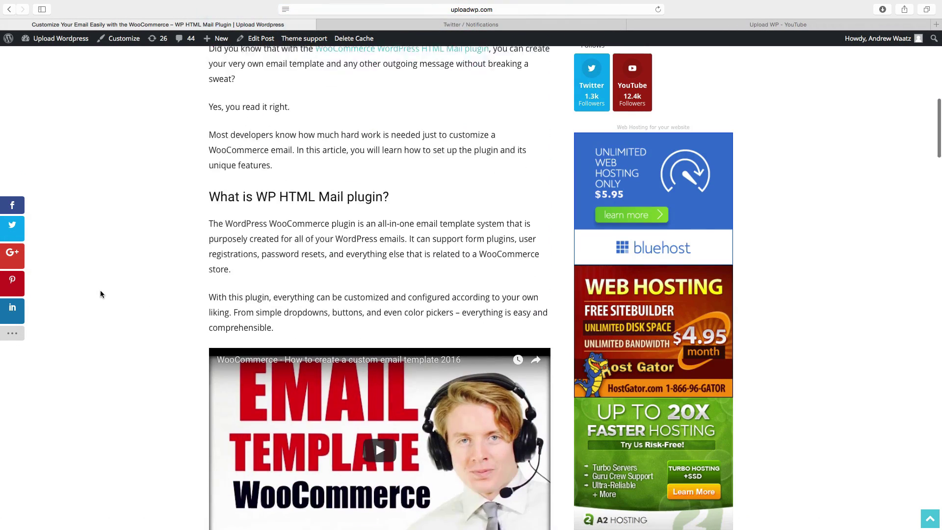
scroll(101, 294, down, 10)
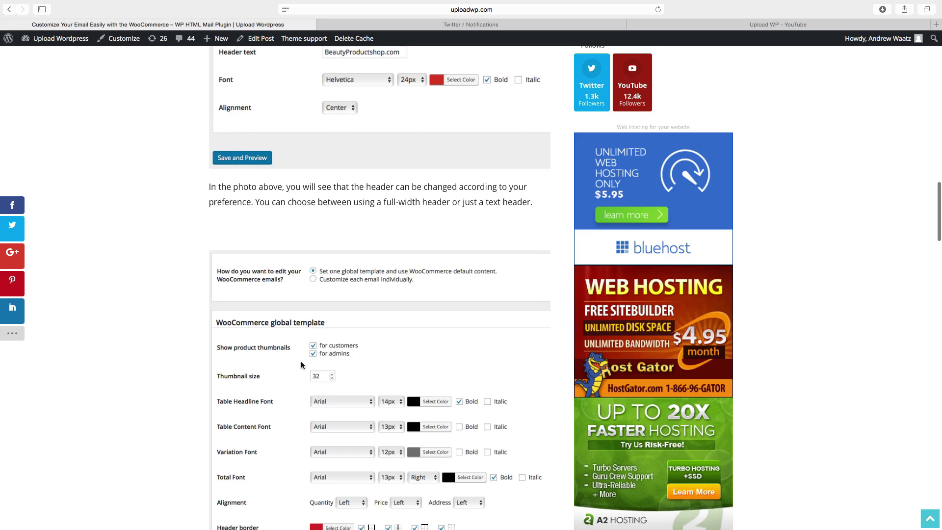
scroll(159, 319, down, 20)
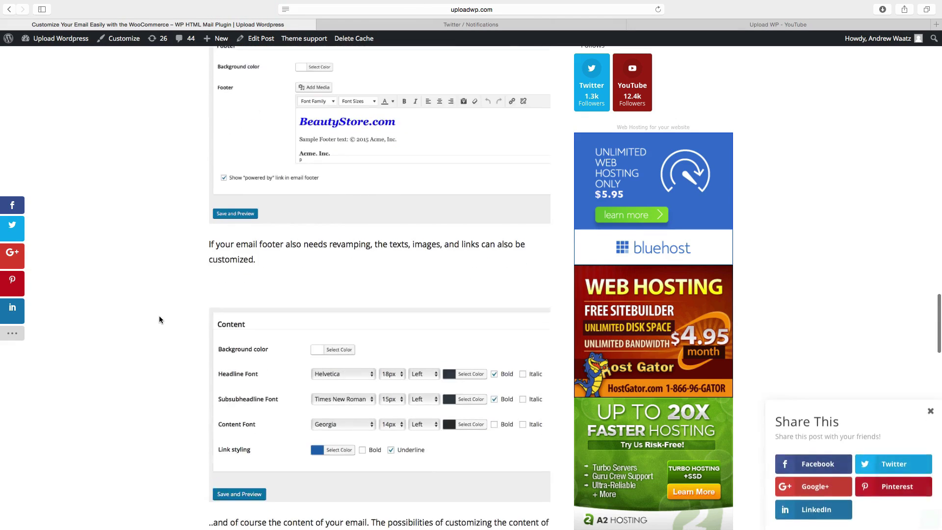
scroll(159, 319, down, 8)
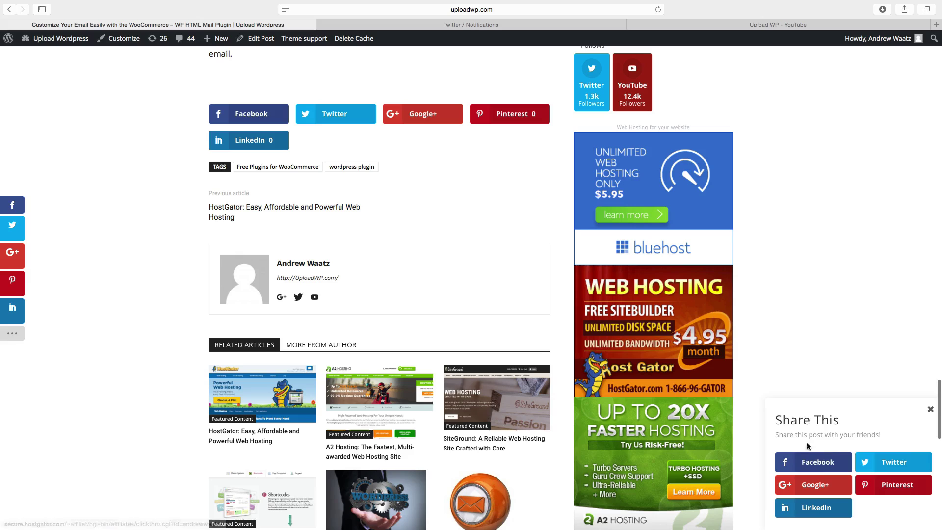
scroll(829, 469, up, 10)
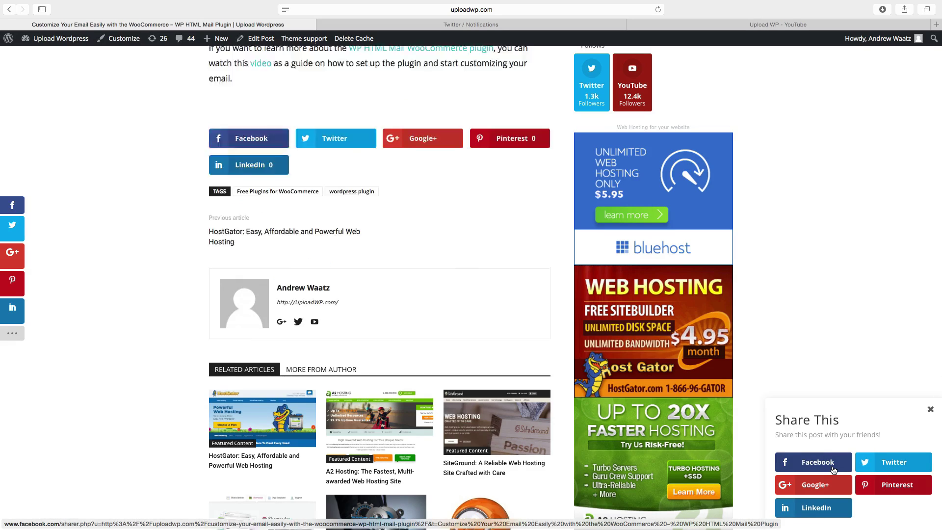
scroll(833, 469, up, 15)
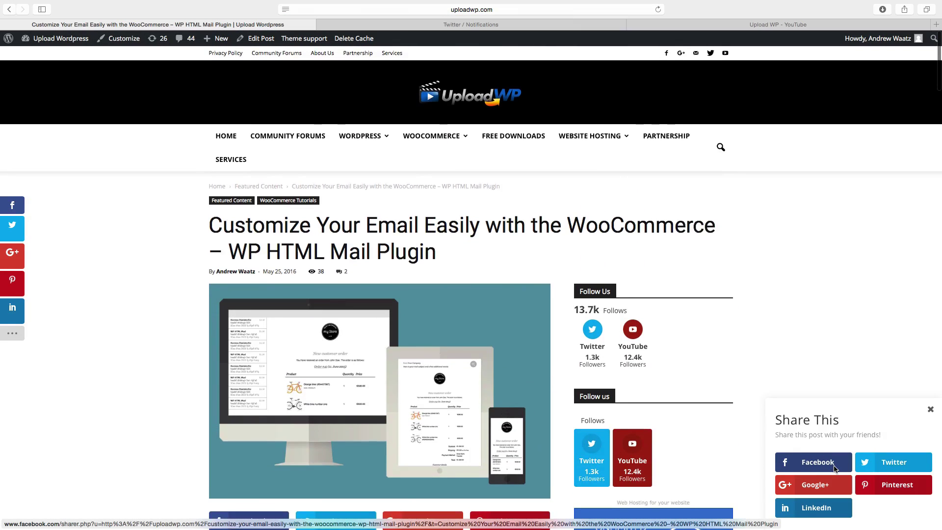